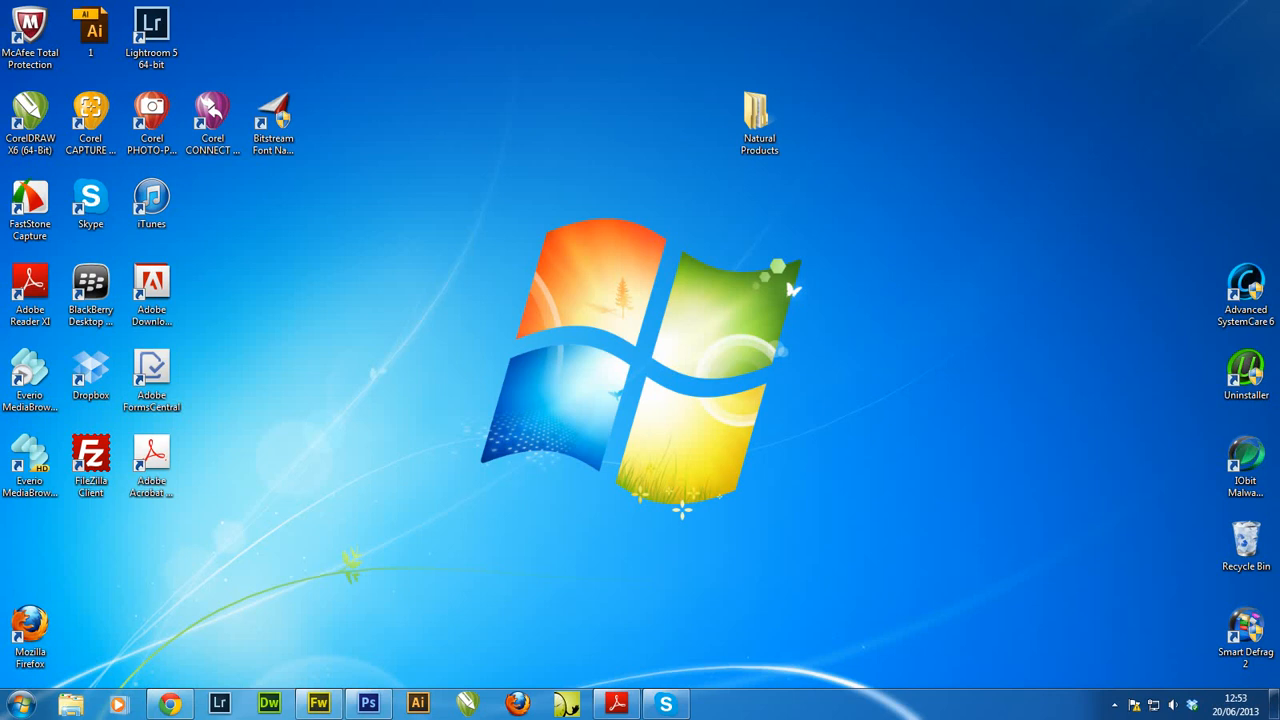
pyautogui.click(170, 704)
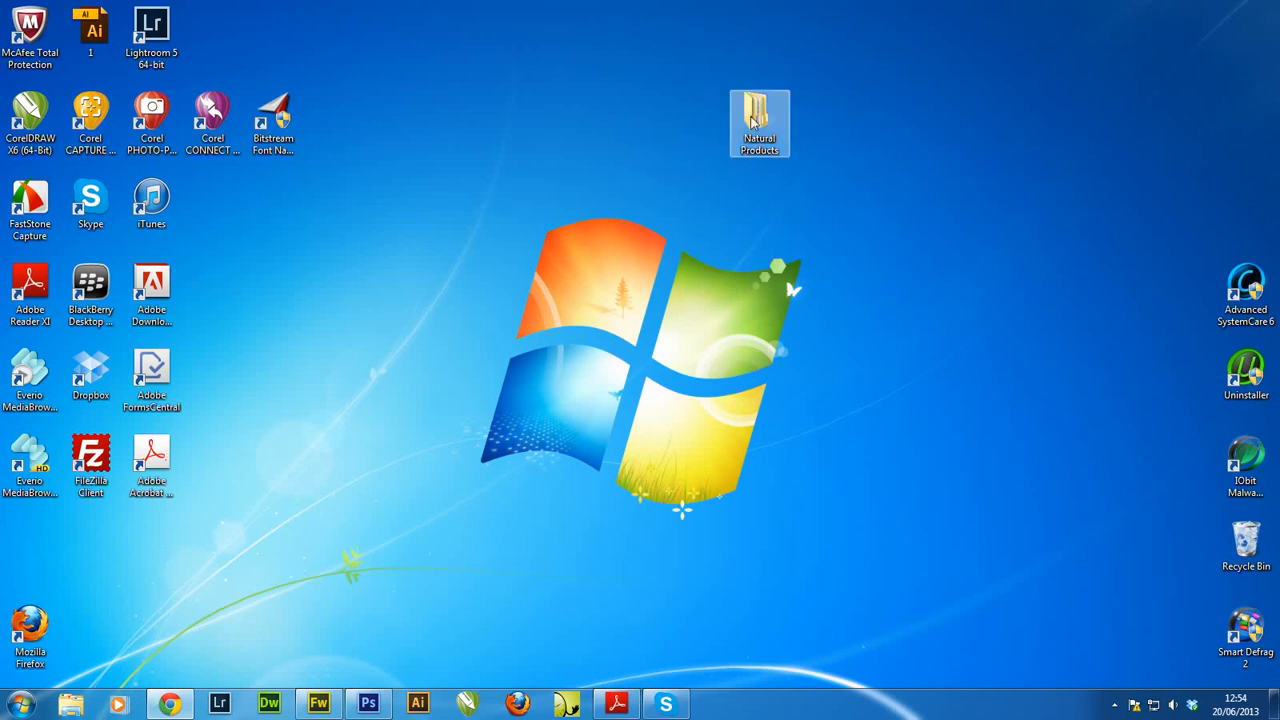
pyautogui.rightClick(842, 140)
pyautogui.moveTo(926, 318)
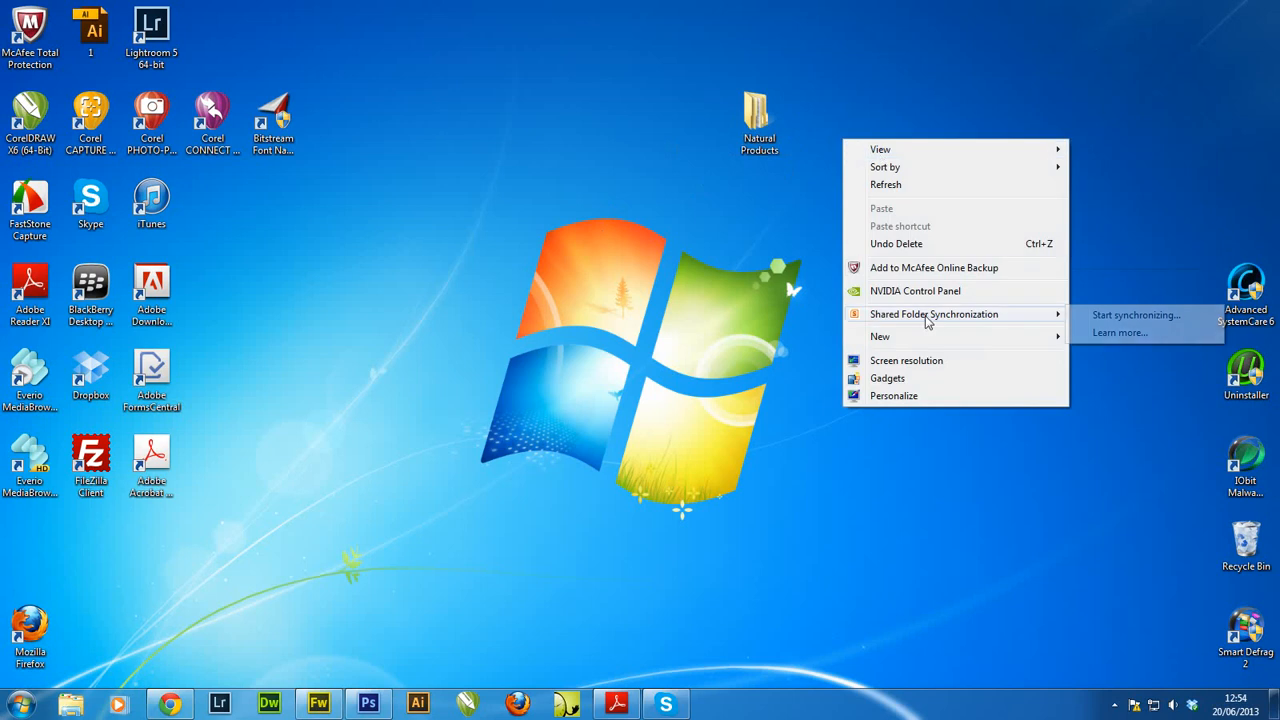
pyautogui.moveTo(921, 340)
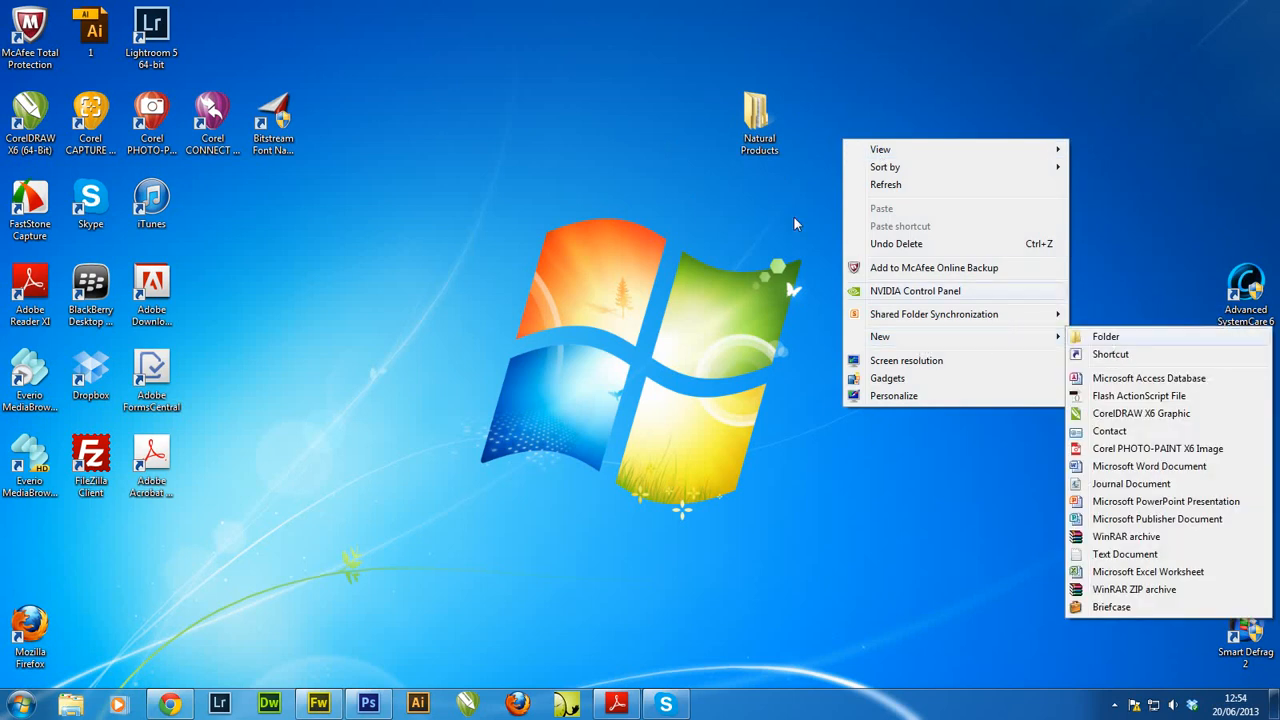
pyautogui.click(772, 190)
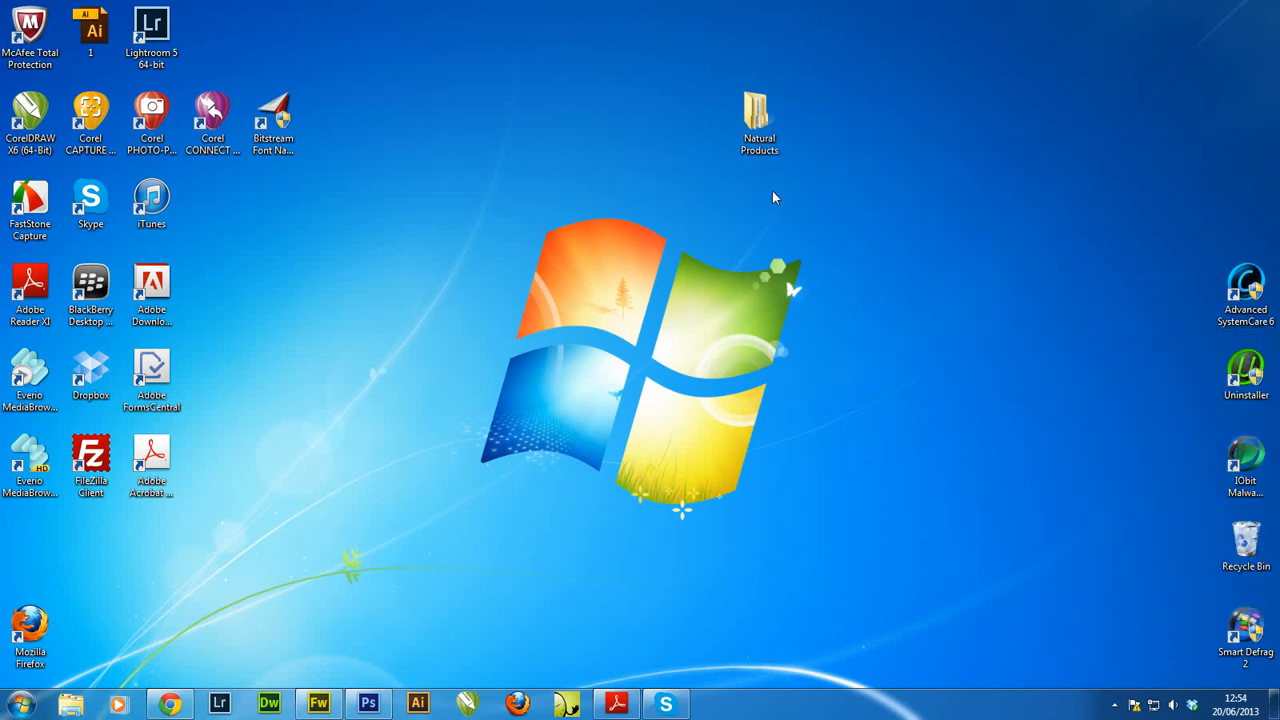
# Look inside the Himalaya subfolder of the desktop's Natural Products folder, and close the folder window.
pyautogui.doubleClick(758, 122)
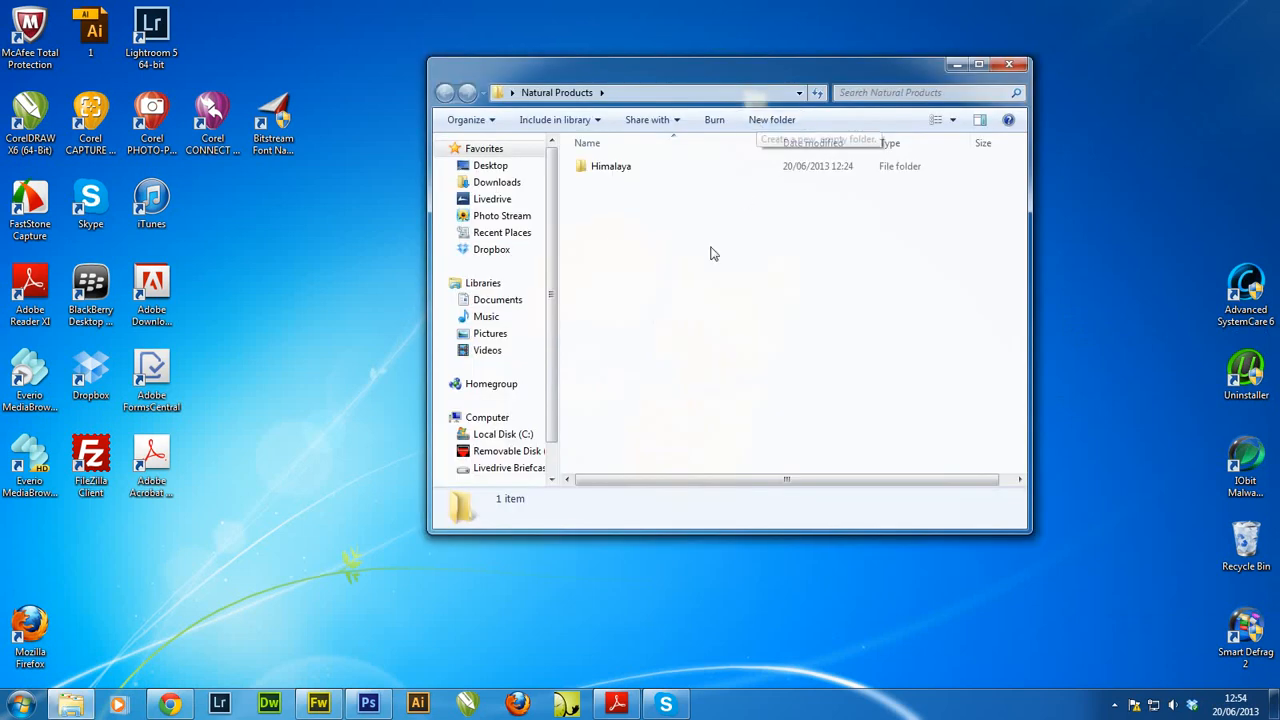
pyautogui.doubleClick(616, 170)
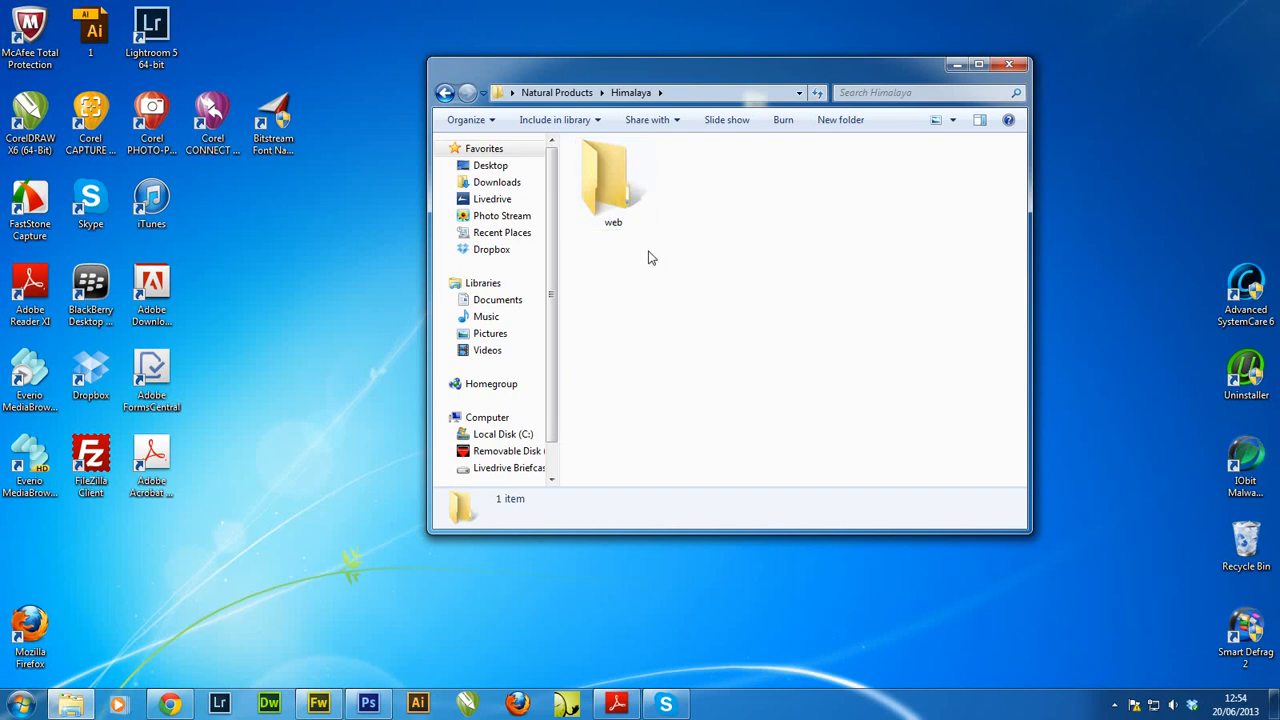
pyautogui.click(1009, 65)
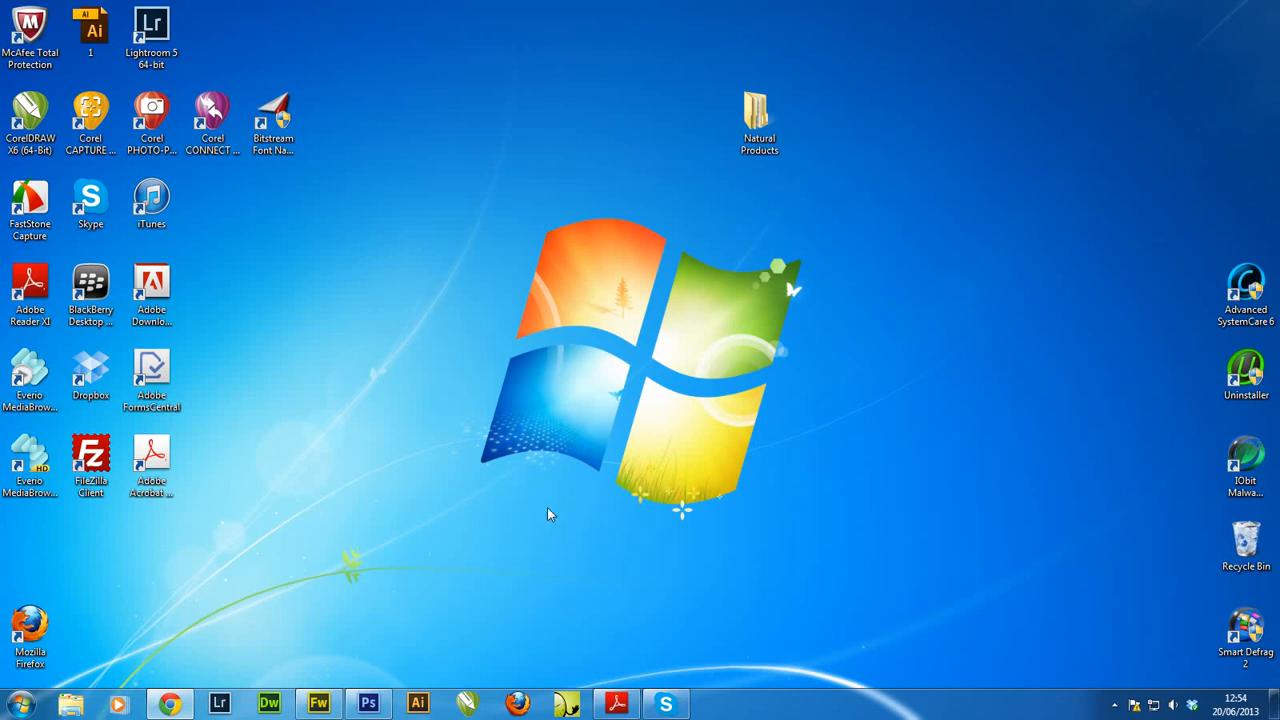
# Open a new Chrome window and load pixlr.com.
pyautogui.rightClick(172, 705)
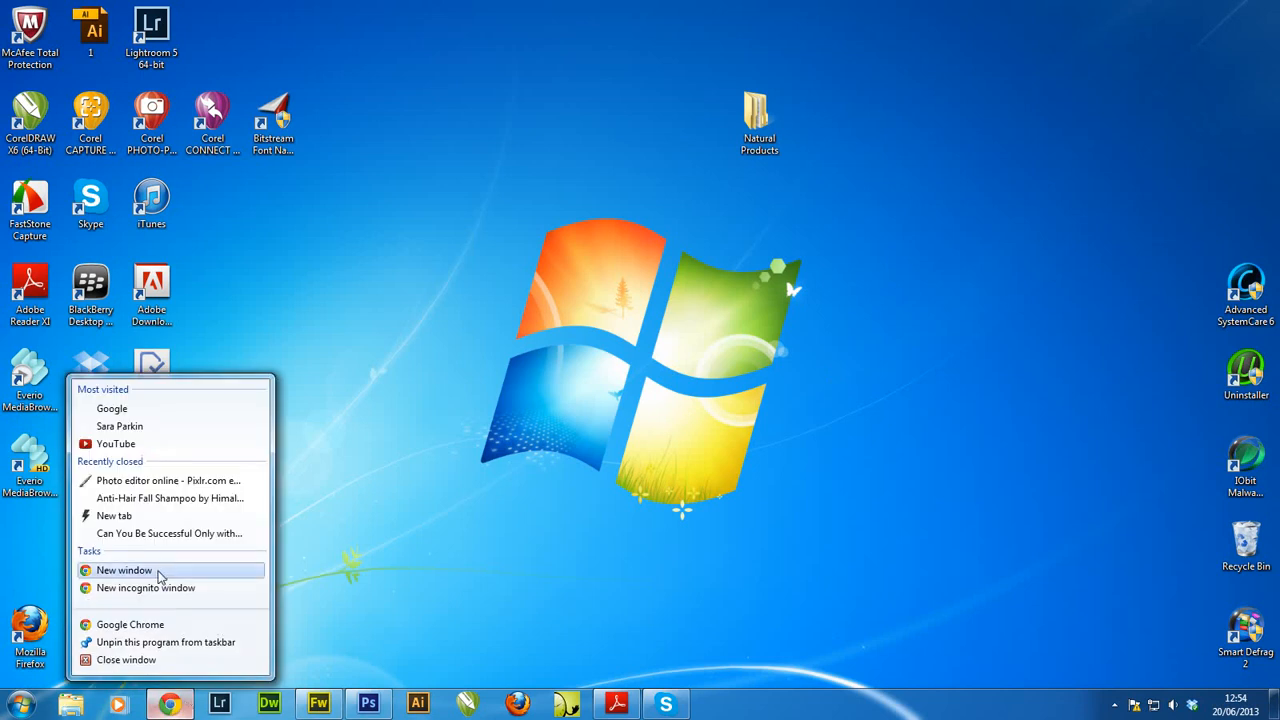
pyautogui.click(164, 570)
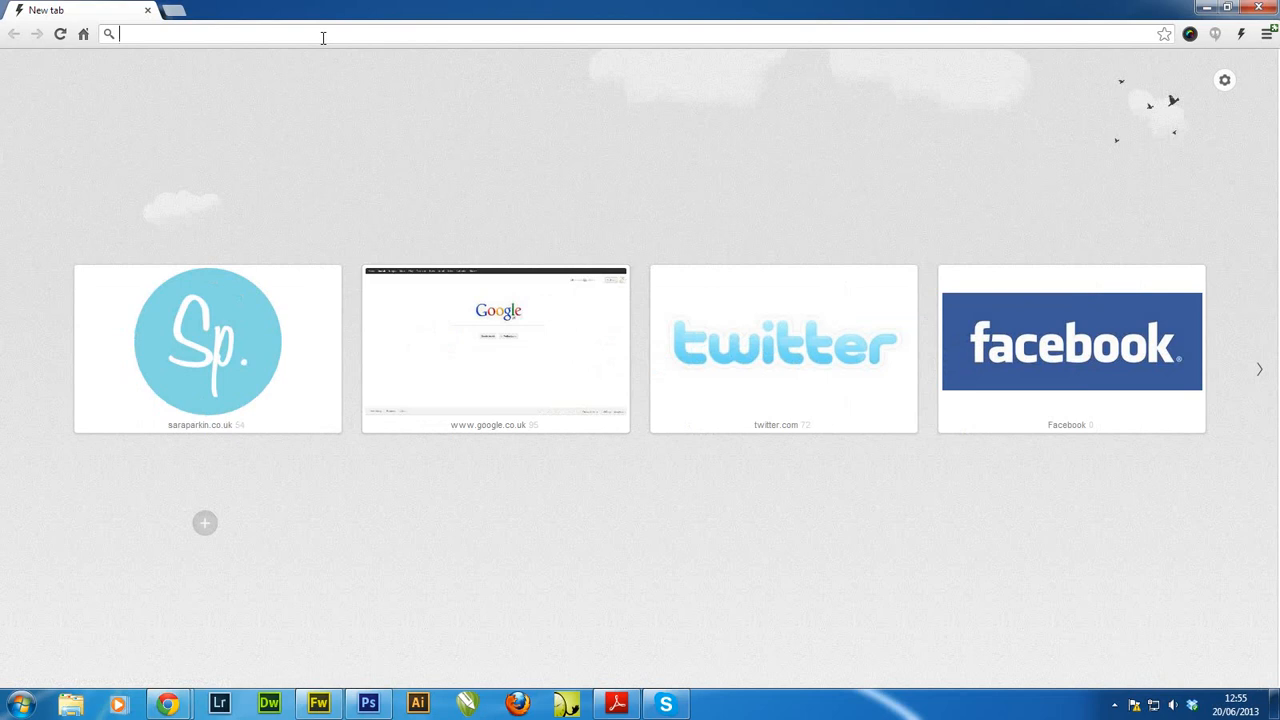
pyautogui.write('pix')
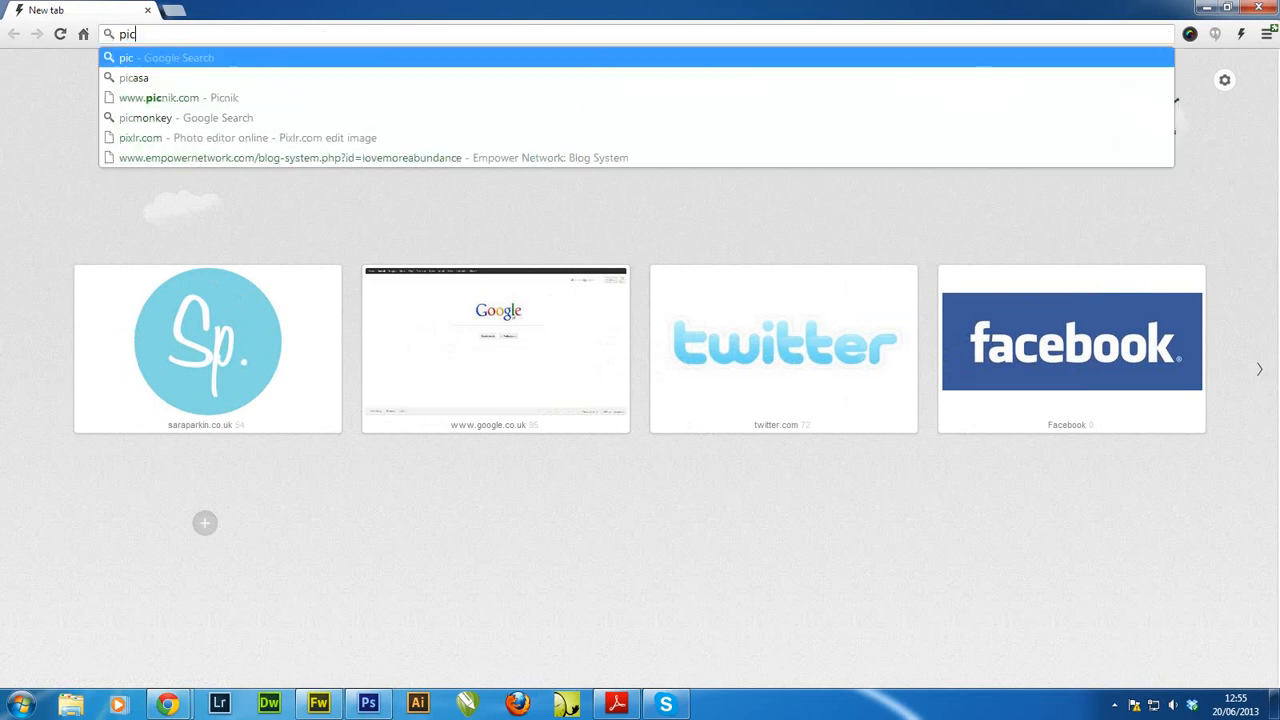
pyautogui.write('l')
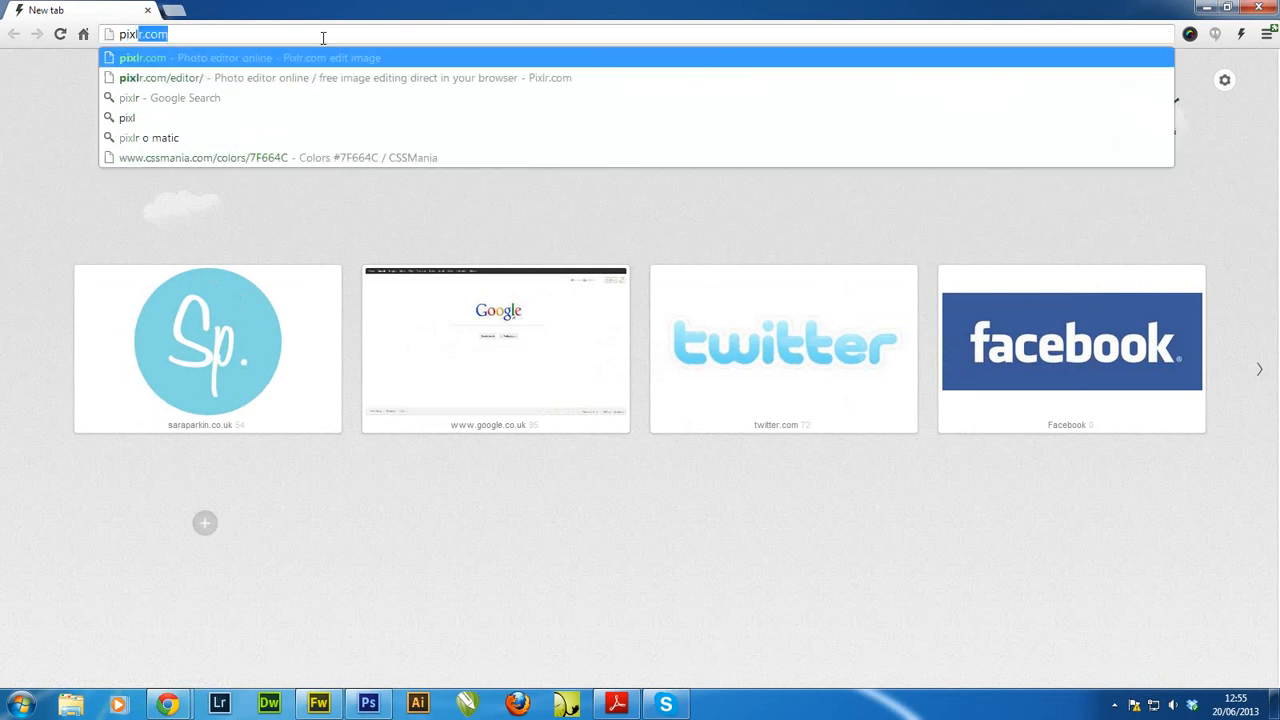
pyautogui.write('r.com')
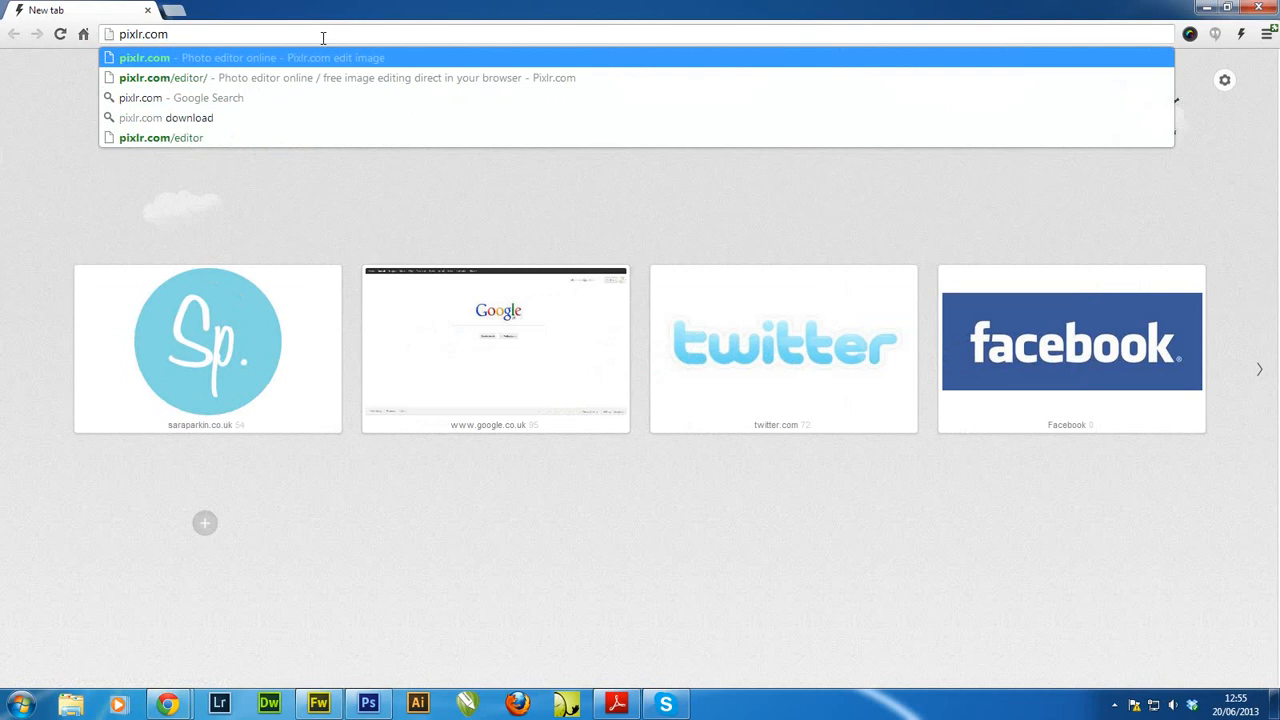
pyautogui.press('Return')
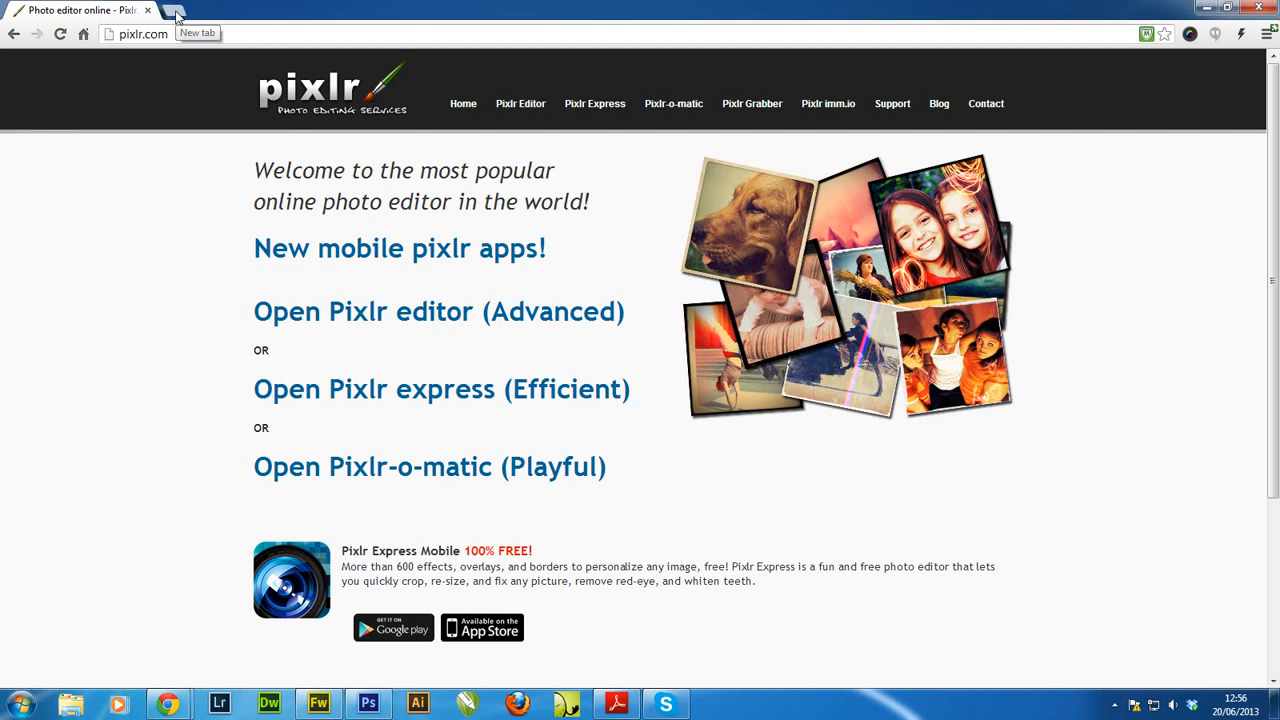
# Search Google for "himalaya" in a new tab and open The Himalaya Drug Company website.
pyautogui.click(174, 12)
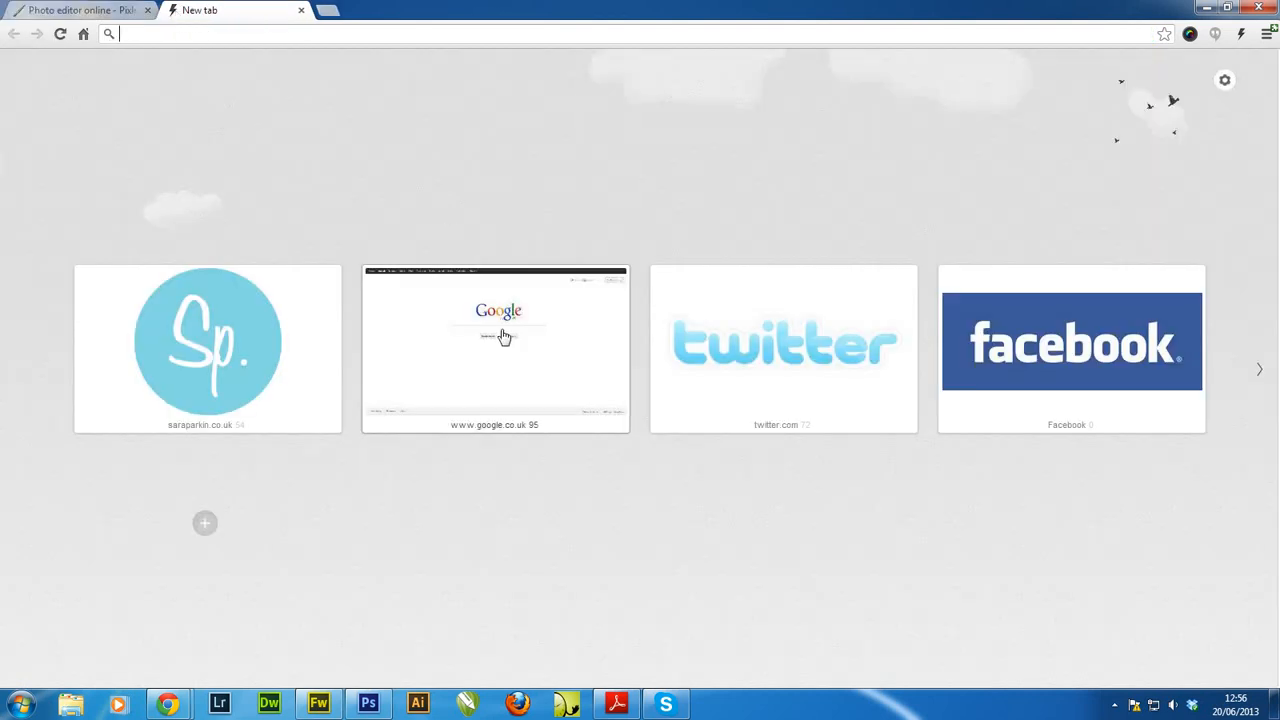
pyautogui.click(504, 337)
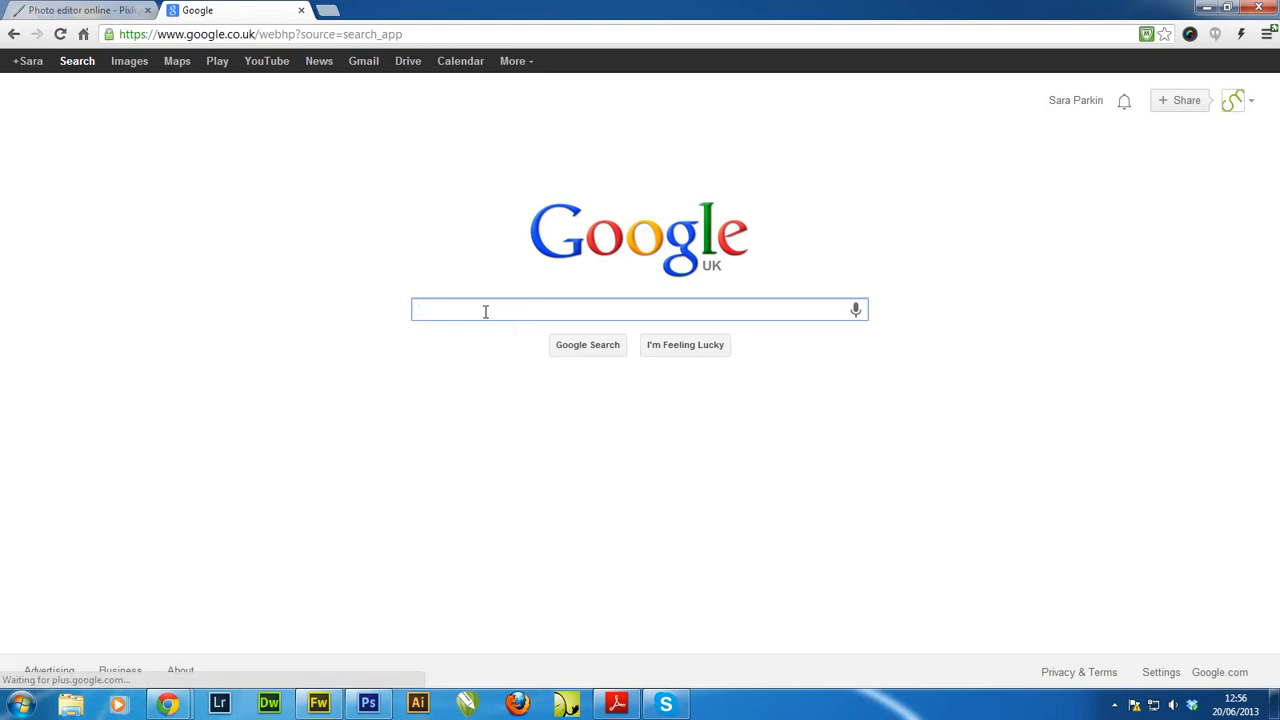
pyautogui.write('himalaya')
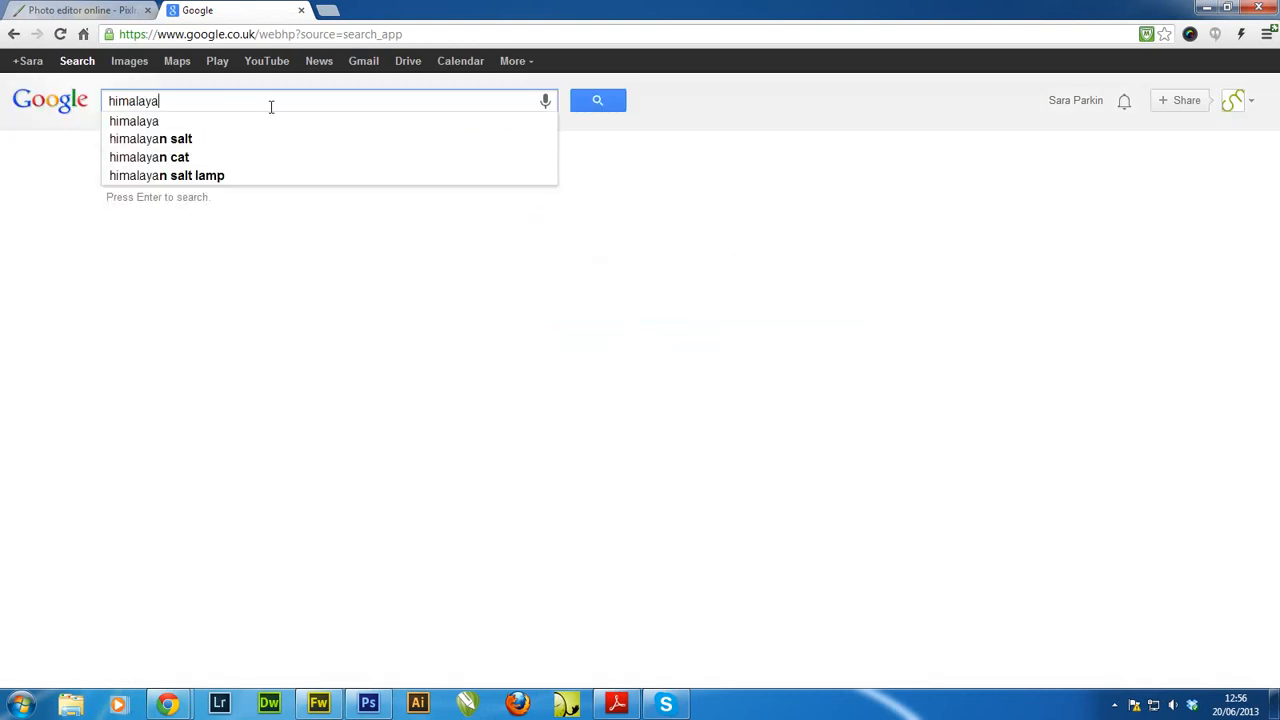
pyautogui.press('Return')
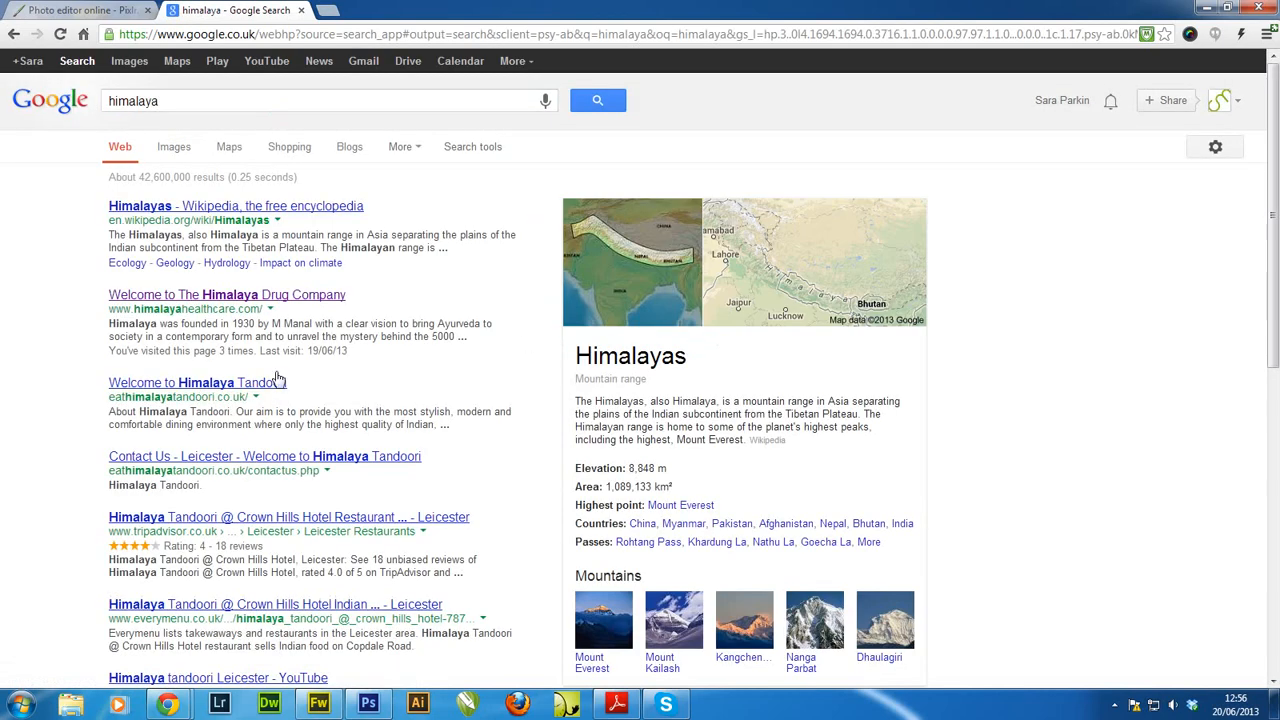
pyautogui.click(282, 299)
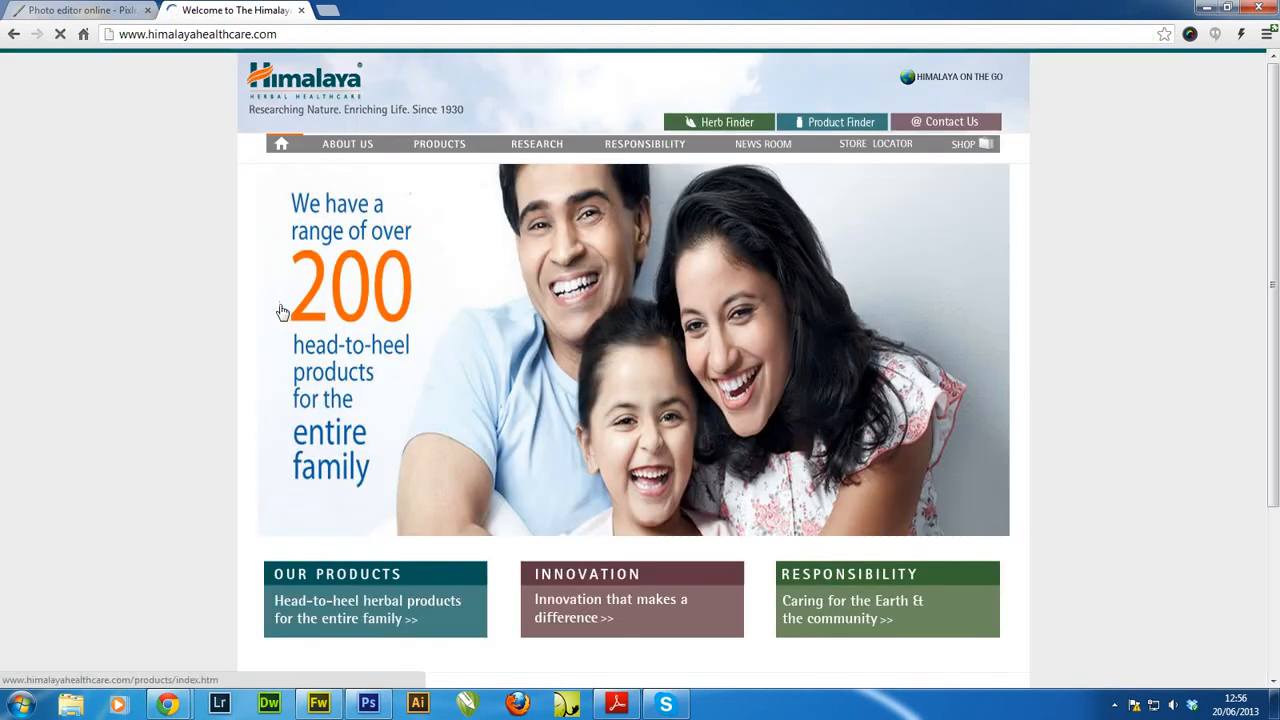
# Open the Anti-Hair Fall Shampoo product page from the Personal Care products section.
pyautogui.moveTo(441, 147)
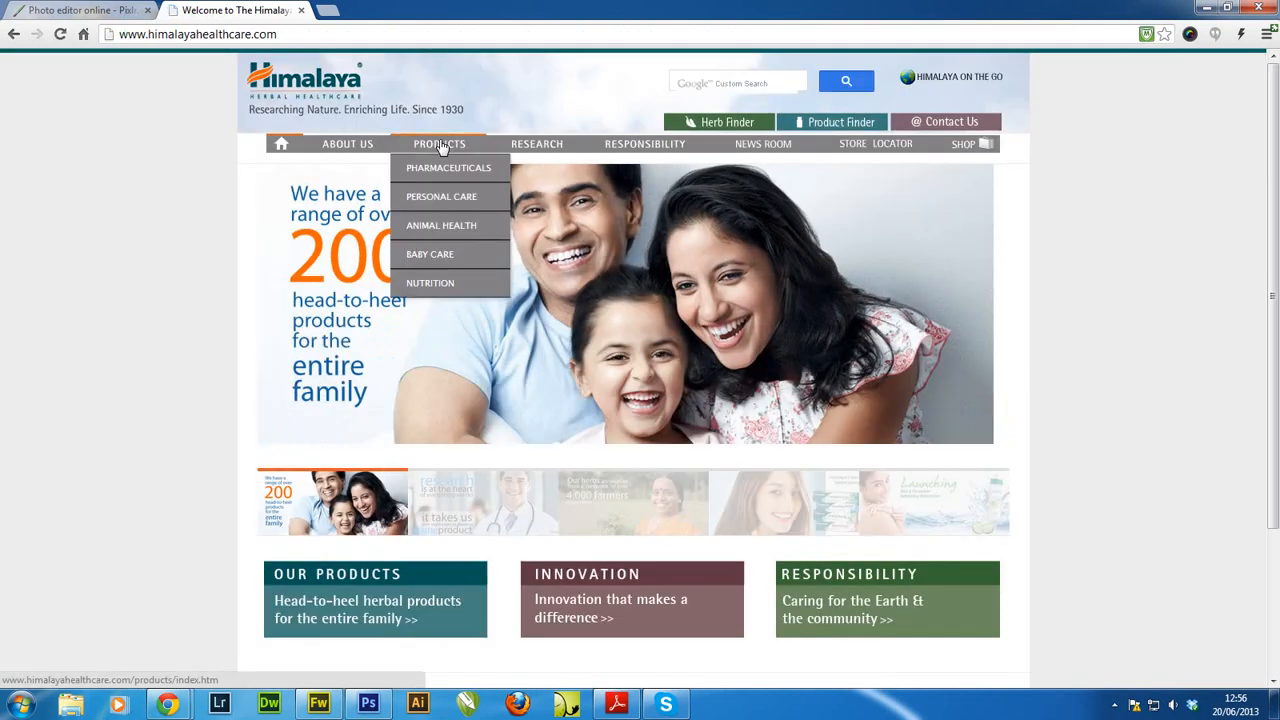
pyautogui.click(457, 196)
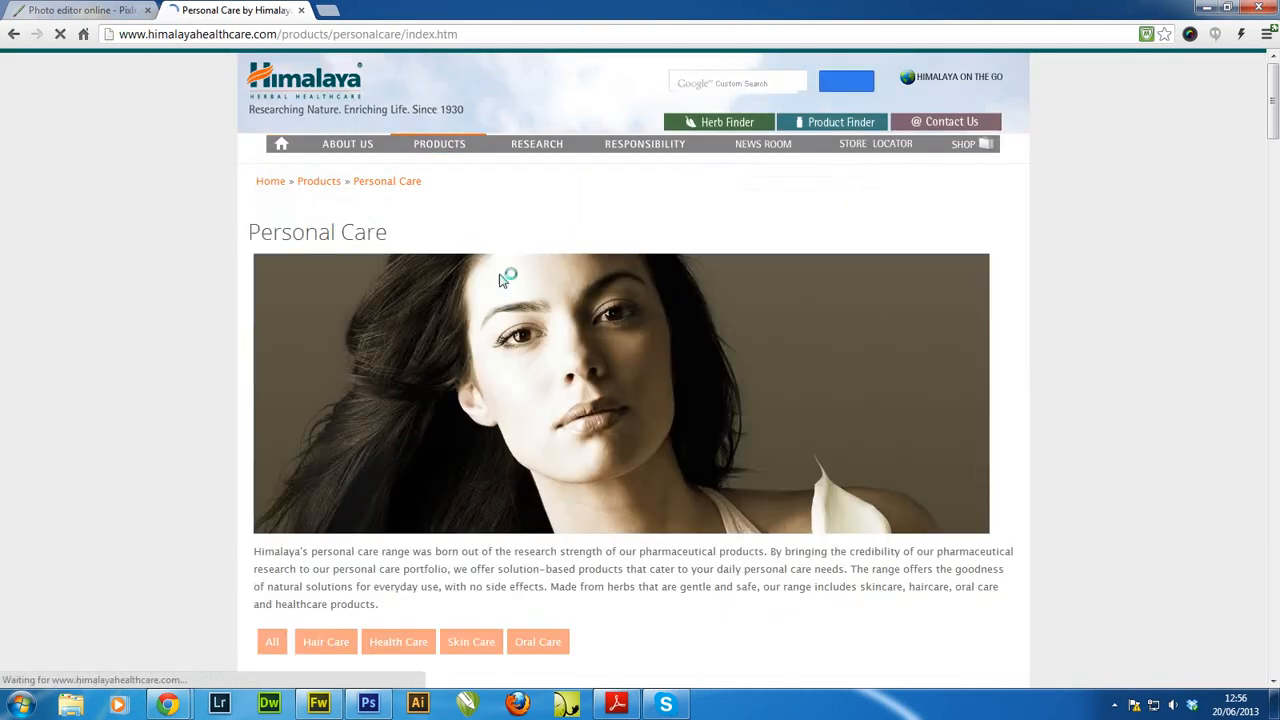
pyautogui.scroll(-3, 666, 466)
pyautogui.click(751, 434)
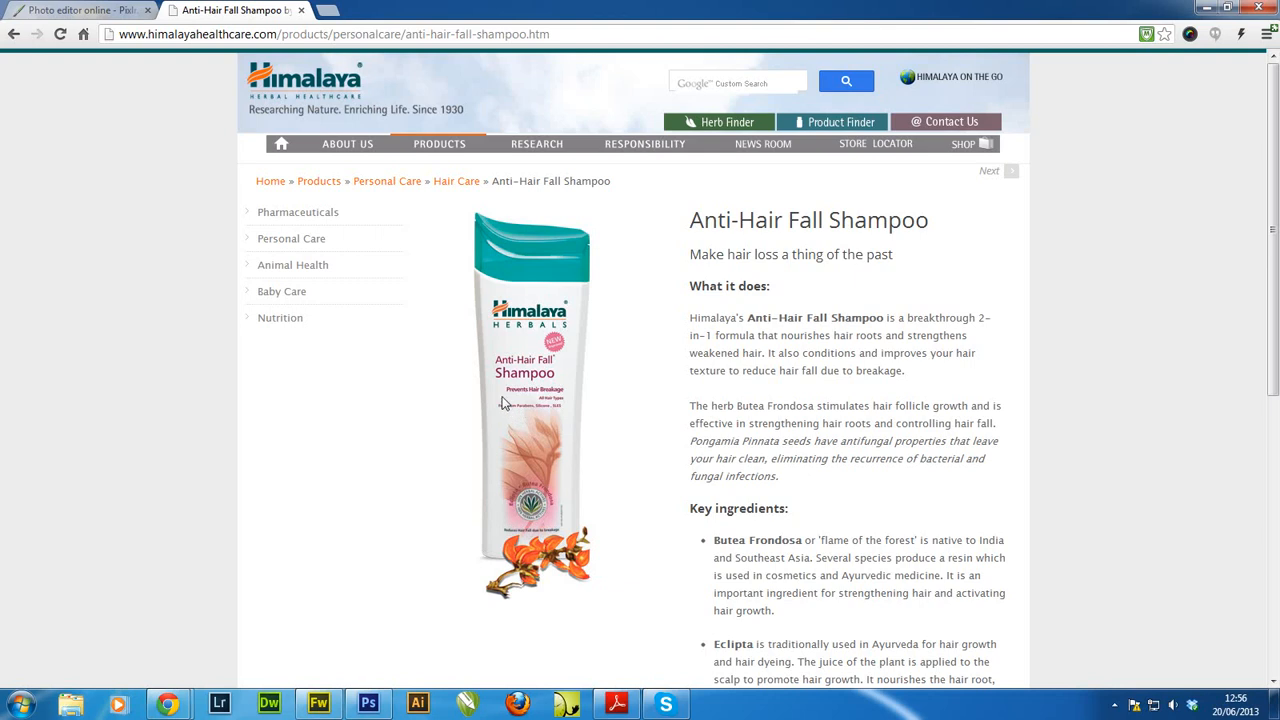
pyautogui.click(84, 12)
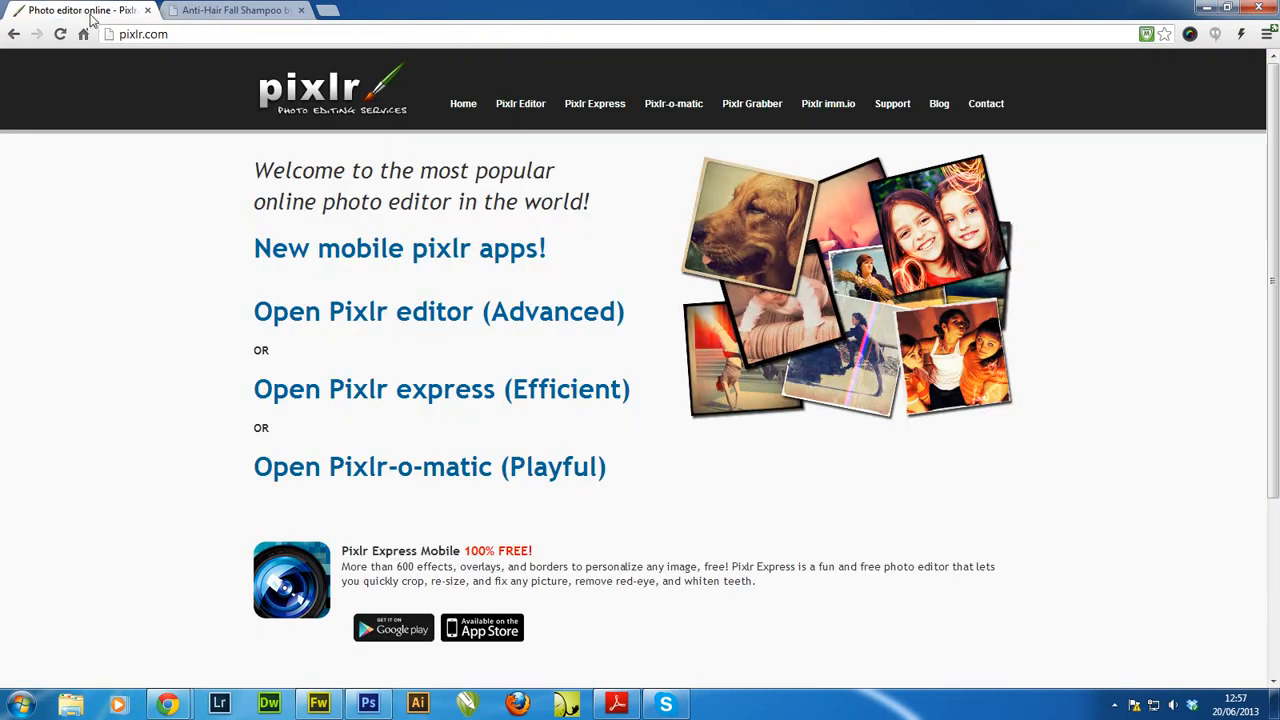
pyautogui.click(205, 12)
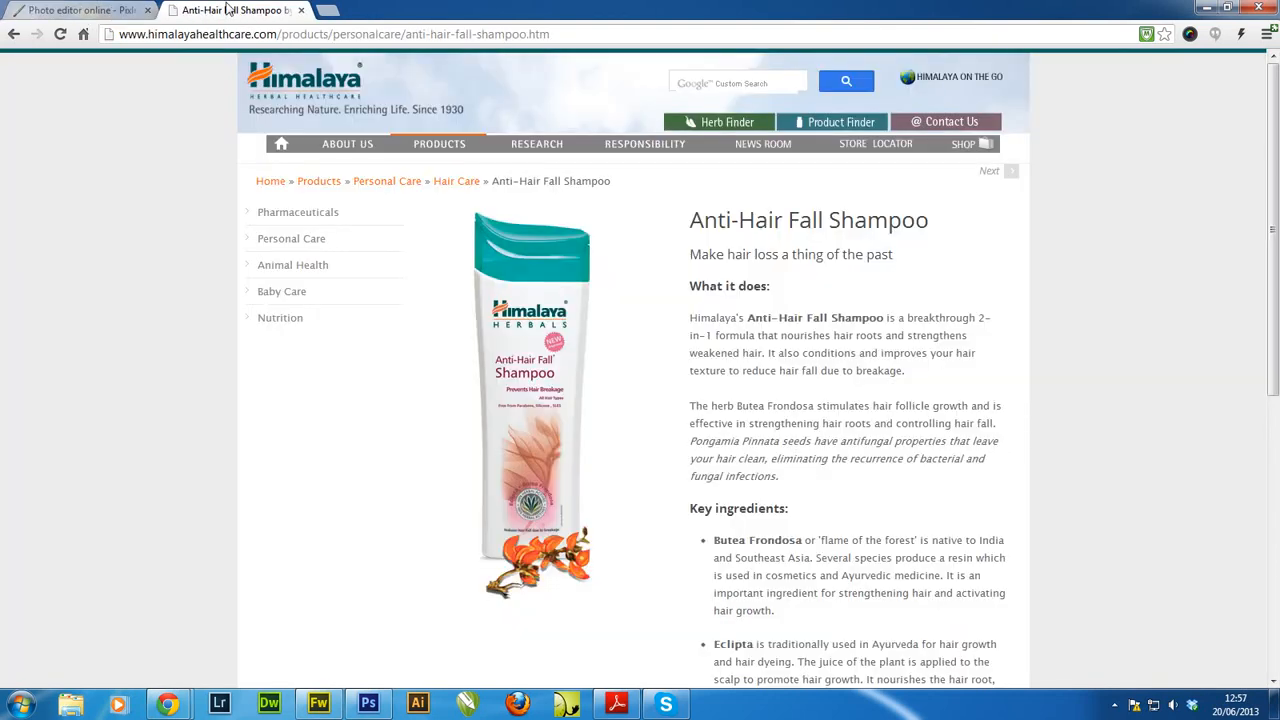
# Save the shampoo product picture as the JPEG image anti-hair-fall-shampoo in the desktop's Natural Products > Himalaya folder.
pyautogui.rightClick(541, 396)
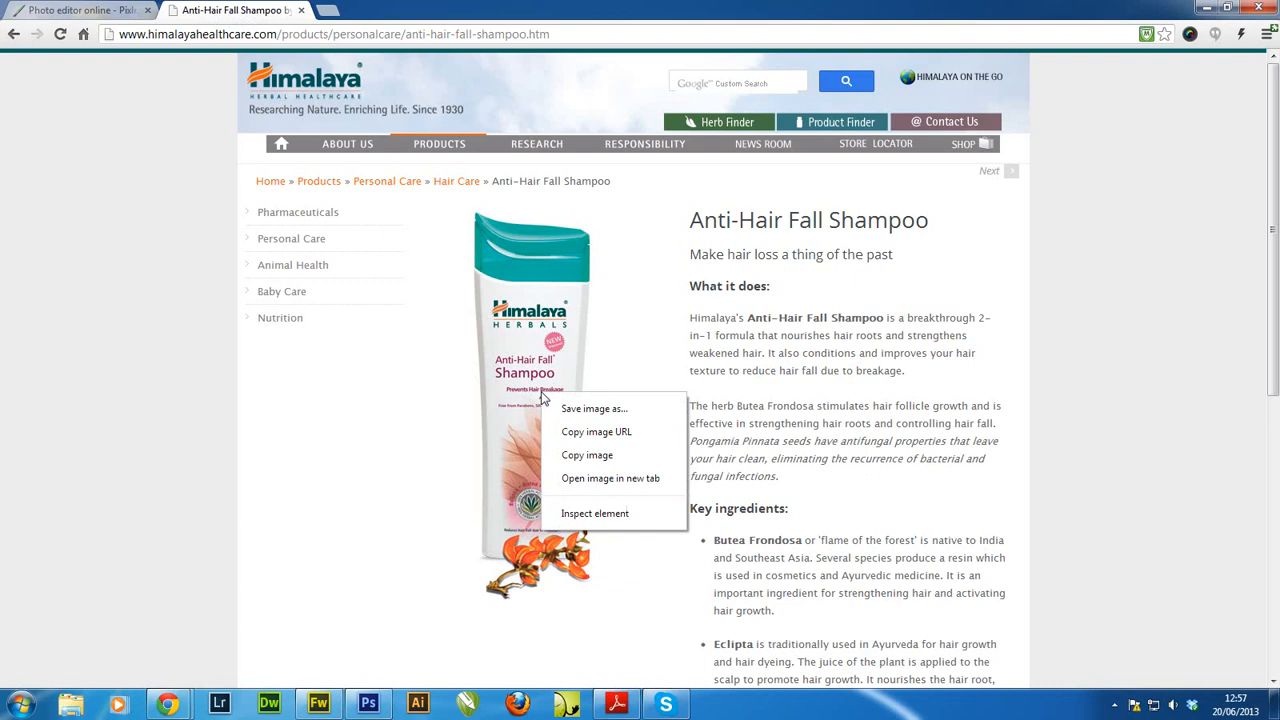
pyautogui.click(574, 410)
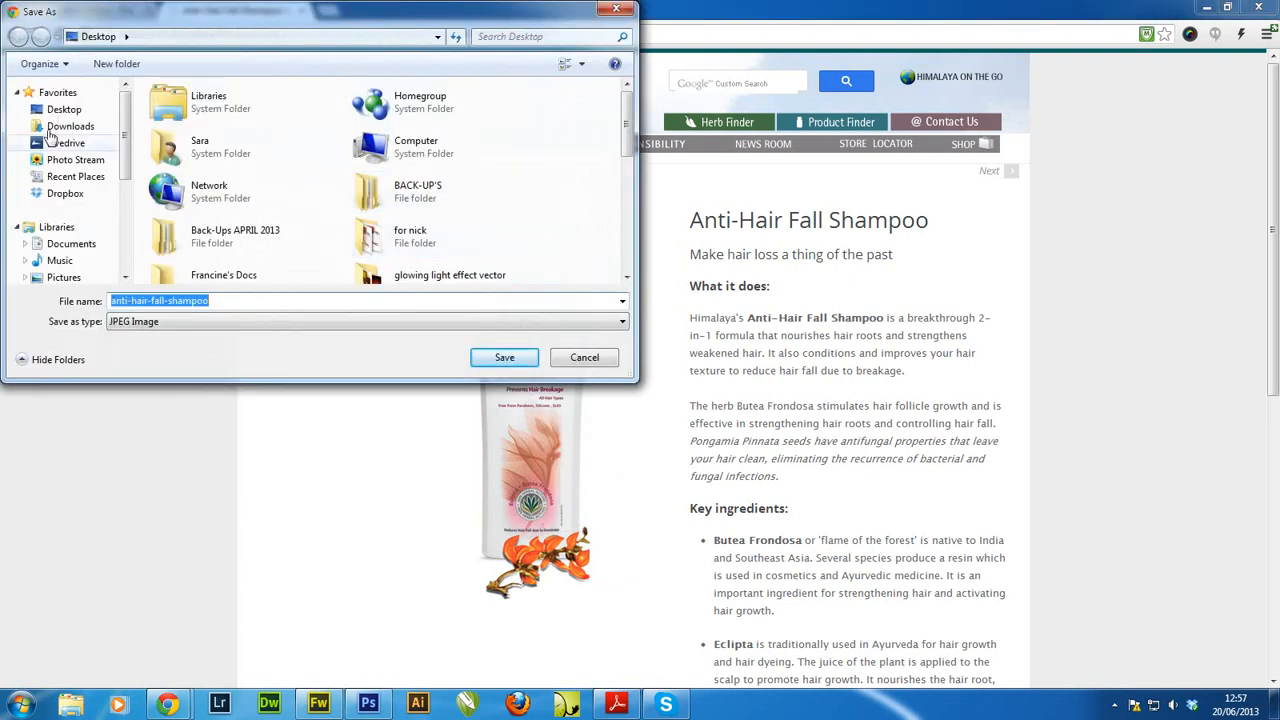
pyautogui.click(535, 200)
pyautogui.scroll(-2, 593, 249)
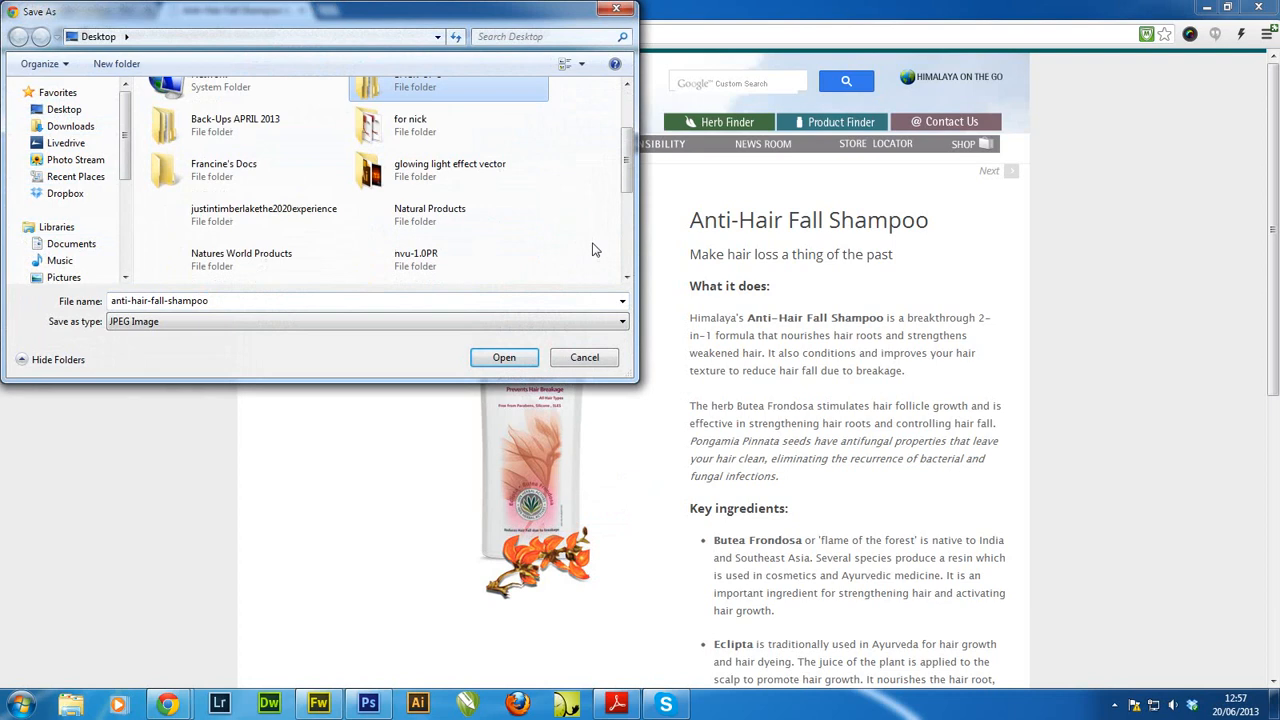
pyautogui.scroll(-3, 585, 240)
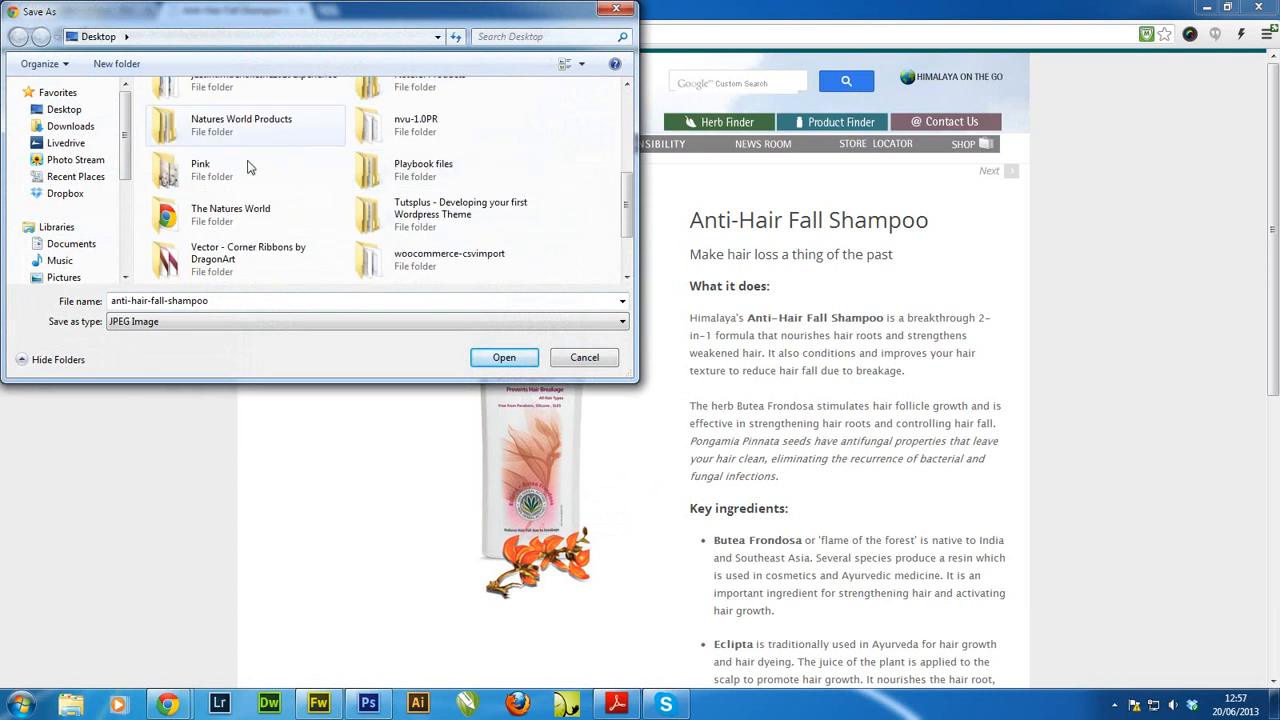
pyautogui.scroll(-2, 555, 237)
pyautogui.scroll(6, 557, 237)
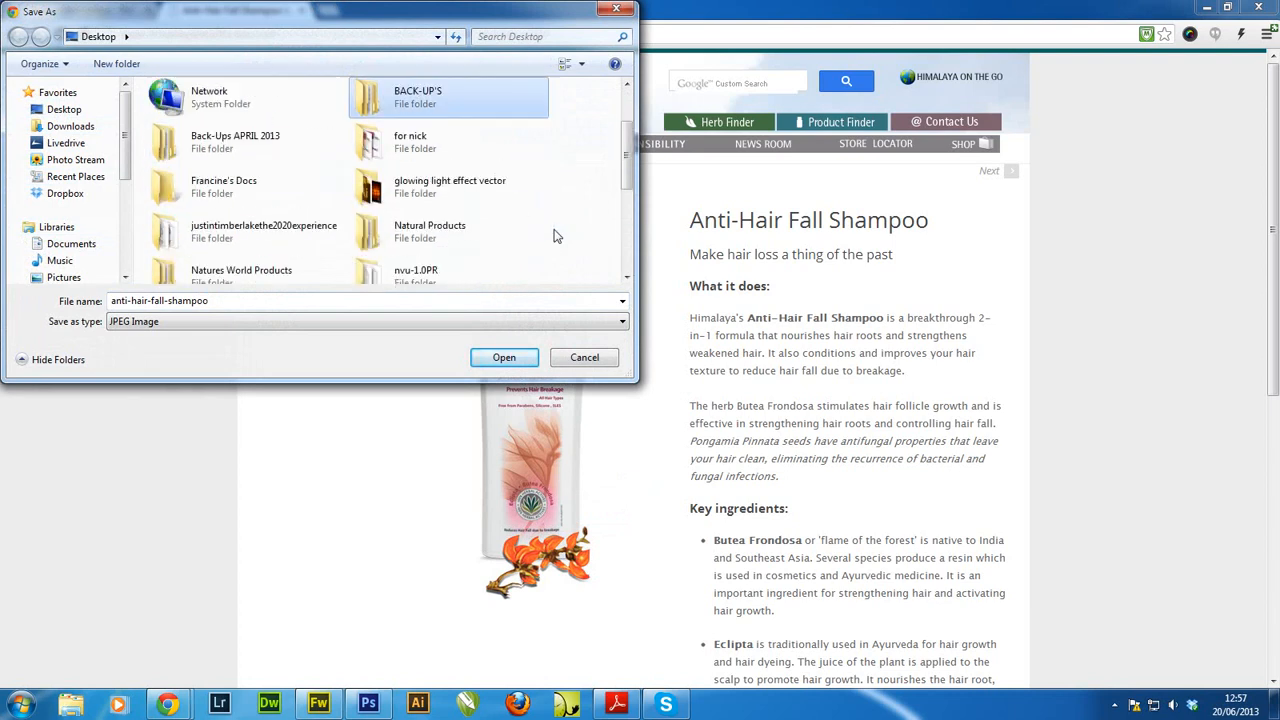
pyautogui.scroll(2, 557, 240)
pyautogui.scroll(-2, 553, 232)
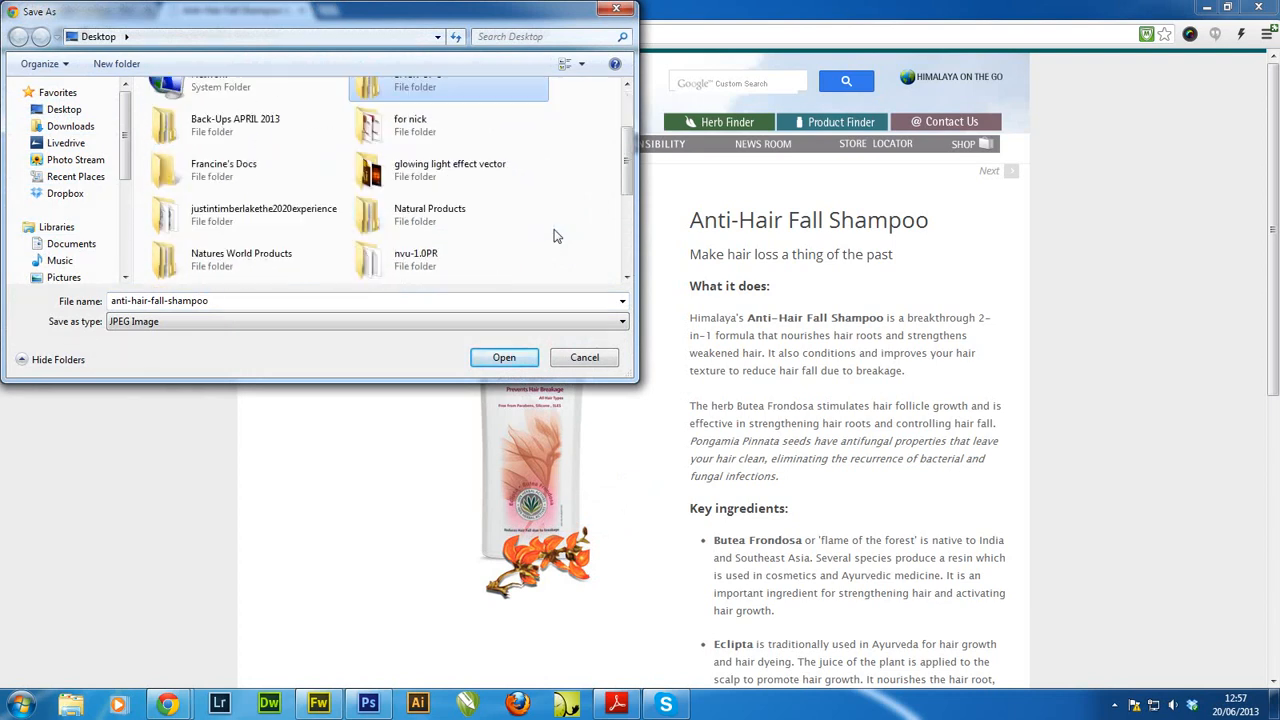
pyautogui.doubleClick(405, 223)
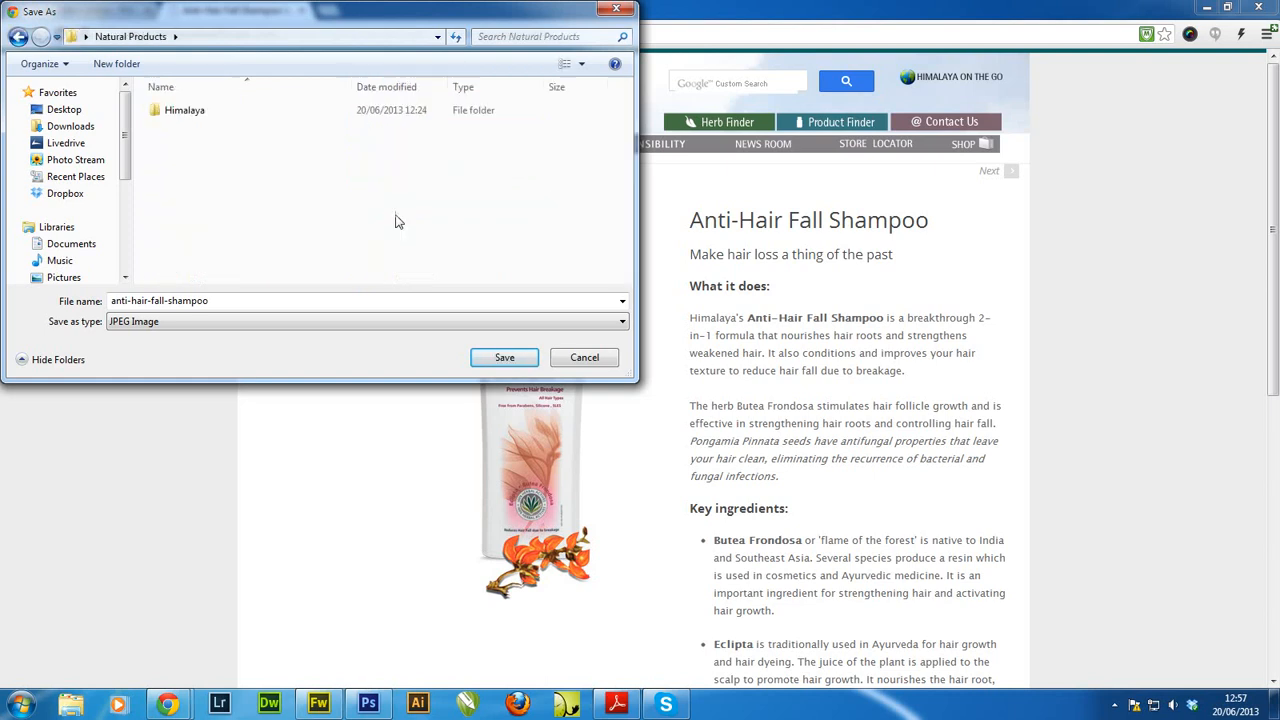
pyautogui.doubleClick(174, 111)
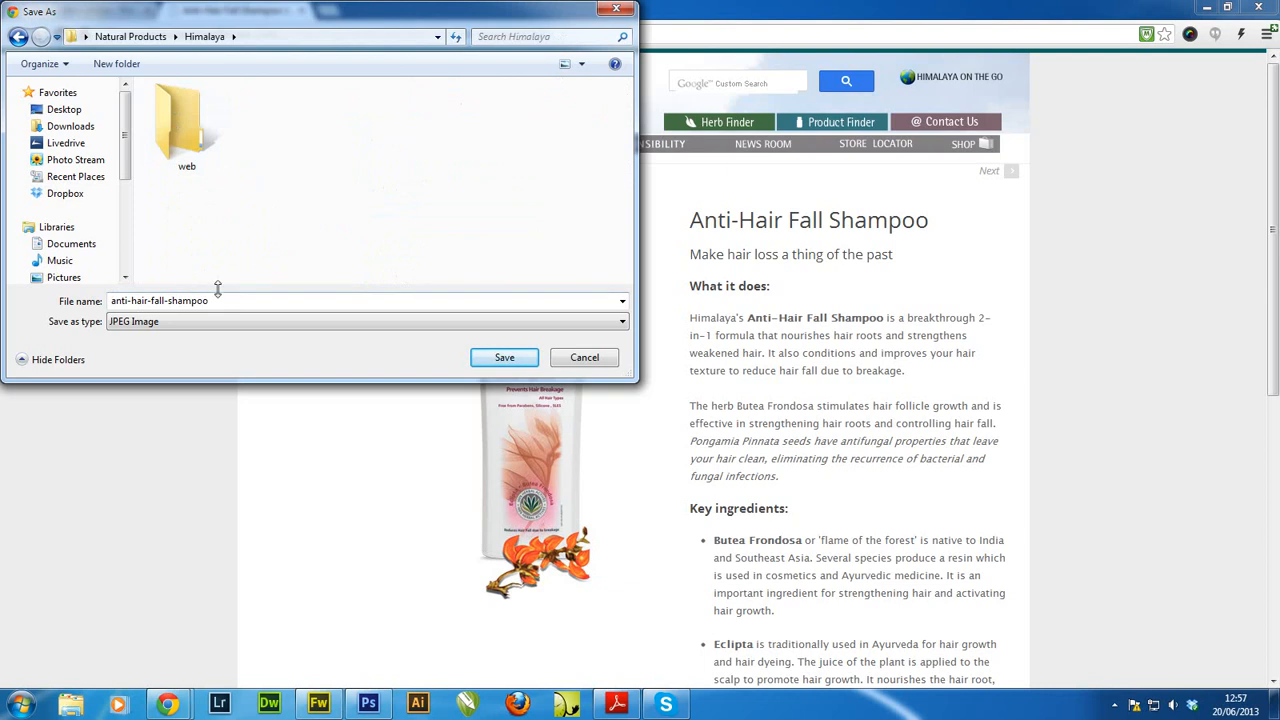
pyautogui.click(508, 357)
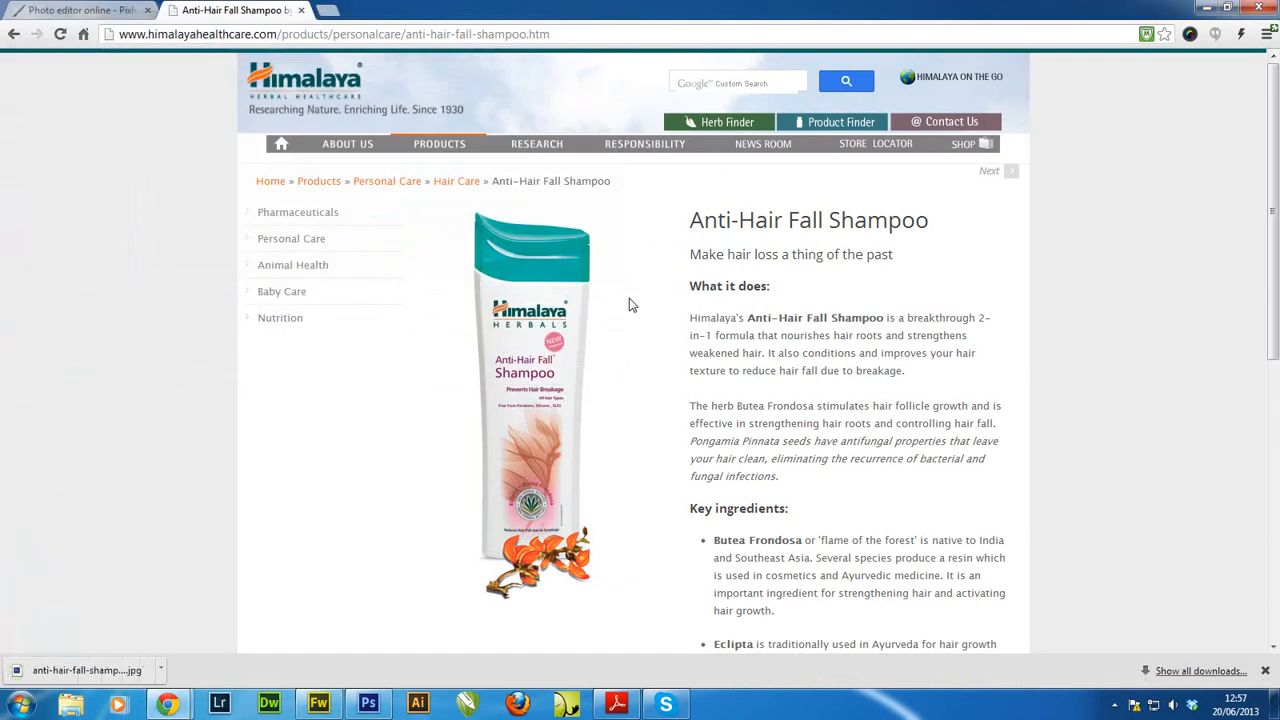
# Open Pixlr Editor from the pixlr.com page and create a blank new image 500 pixels wide and 500 pixels high.
pyautogui.click(97, 14)
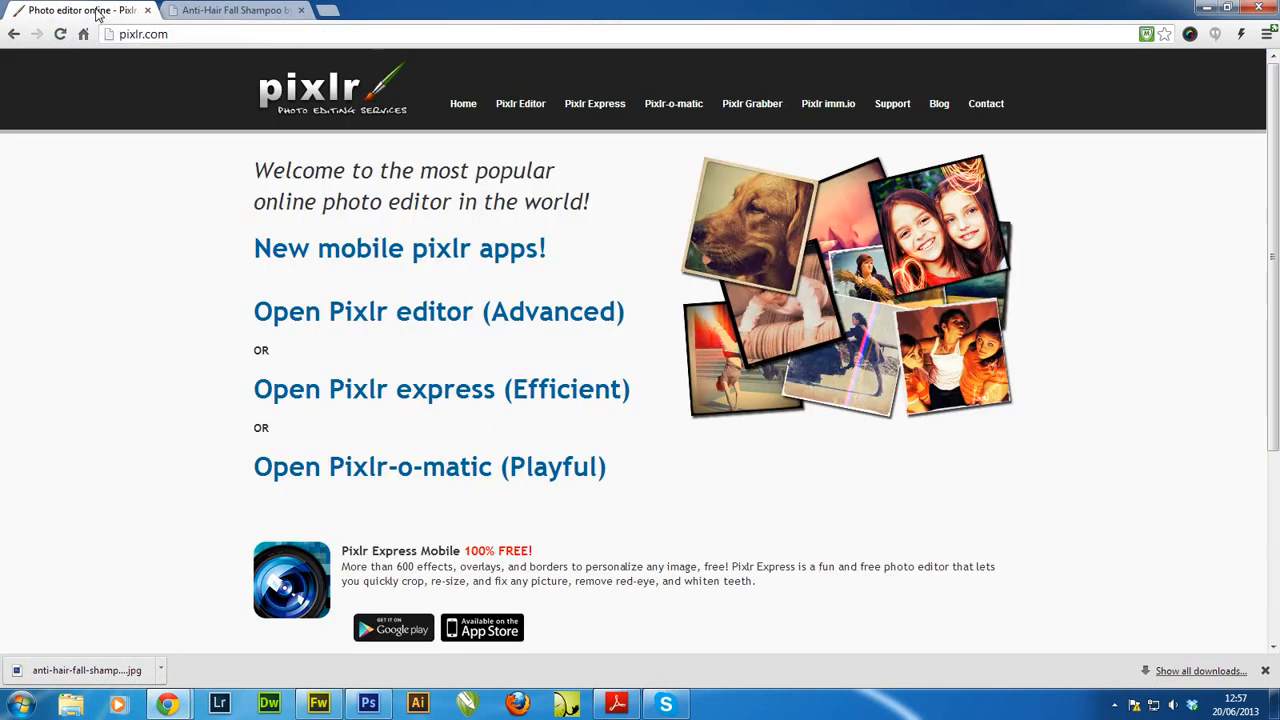
pyautogui.click(517, 104)
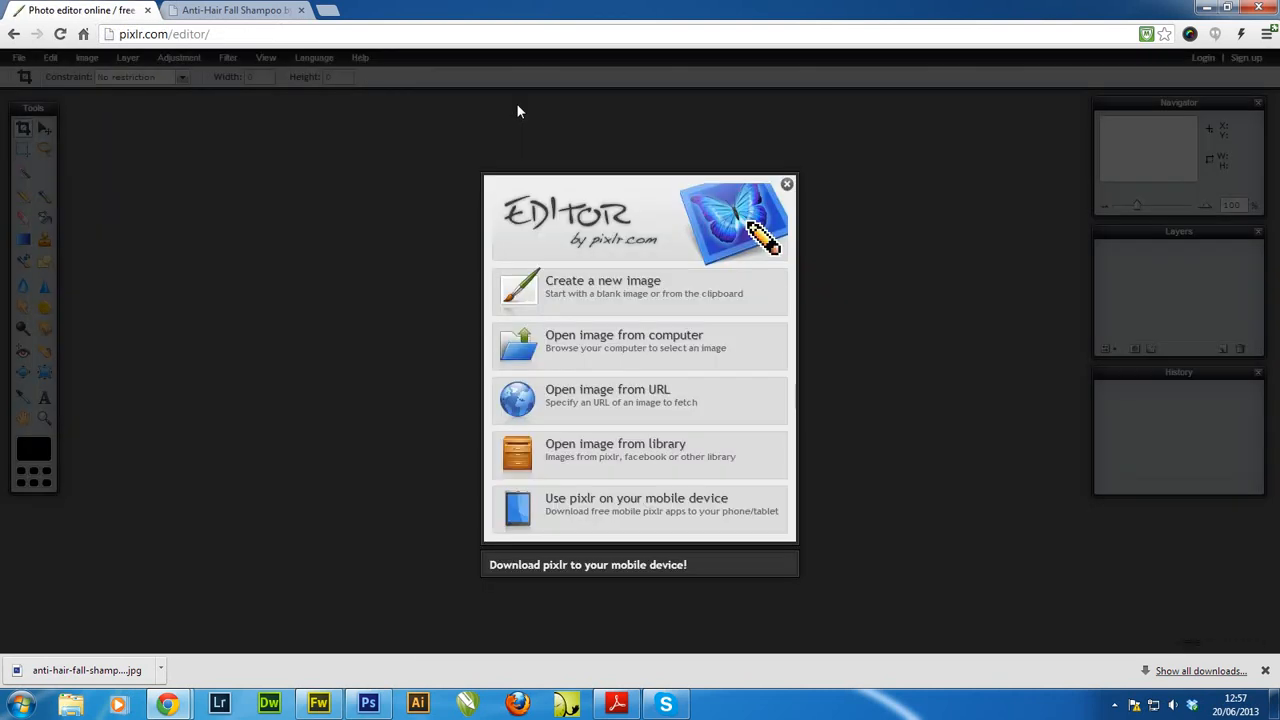
pyautogui.click(632, 297)
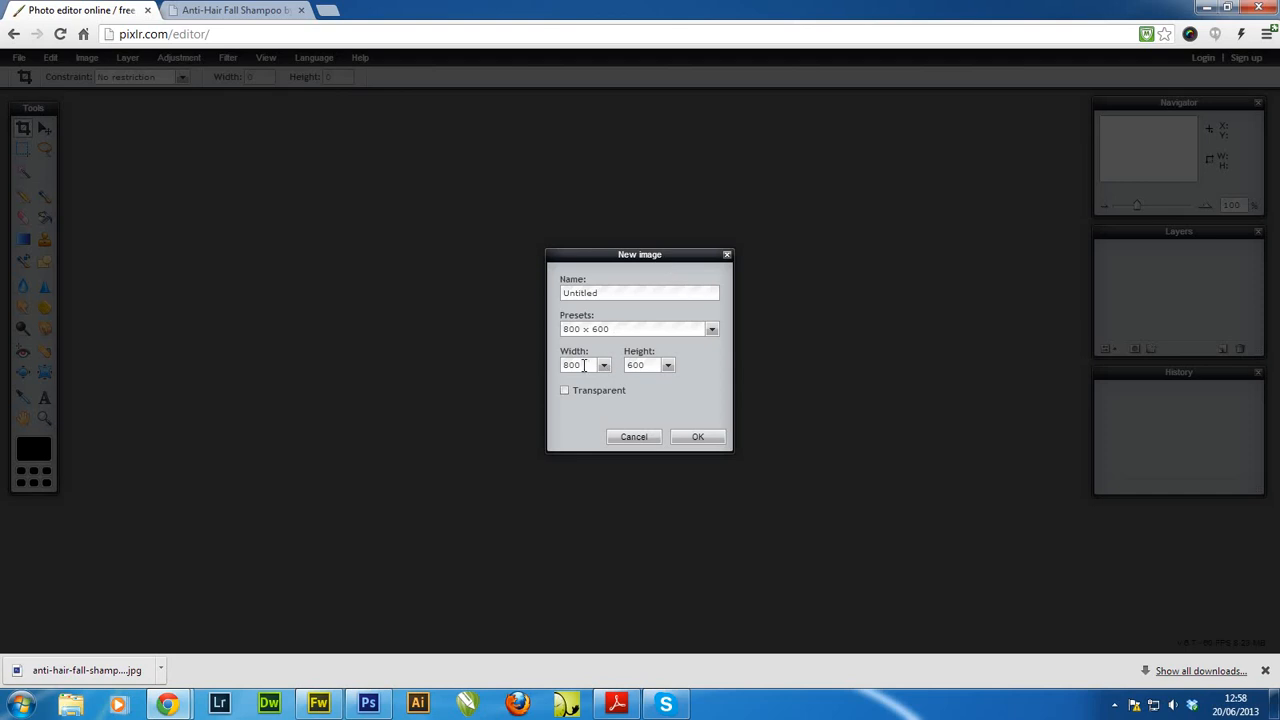
pyautogui.doubleClick(568, 365)
pyautogui.write('500')
pyautogui.doubleClick(640, 366)
pyautogui.write('5')
pyautogui.click(698, 436)
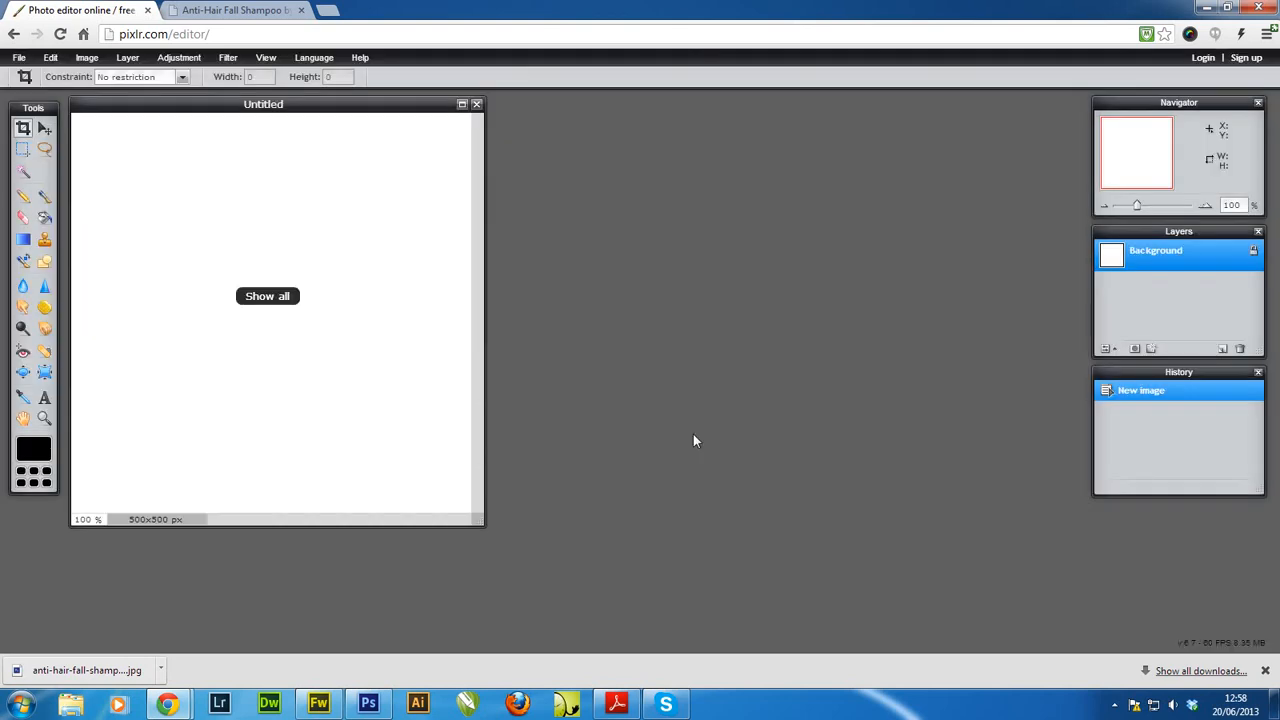
# Move the blank image's window beside the side panels and enlarge it so grey space surrounds the whole canvas.
pyautogui.moveTo(317, 108); pyautogui.dragTo(860, 115)
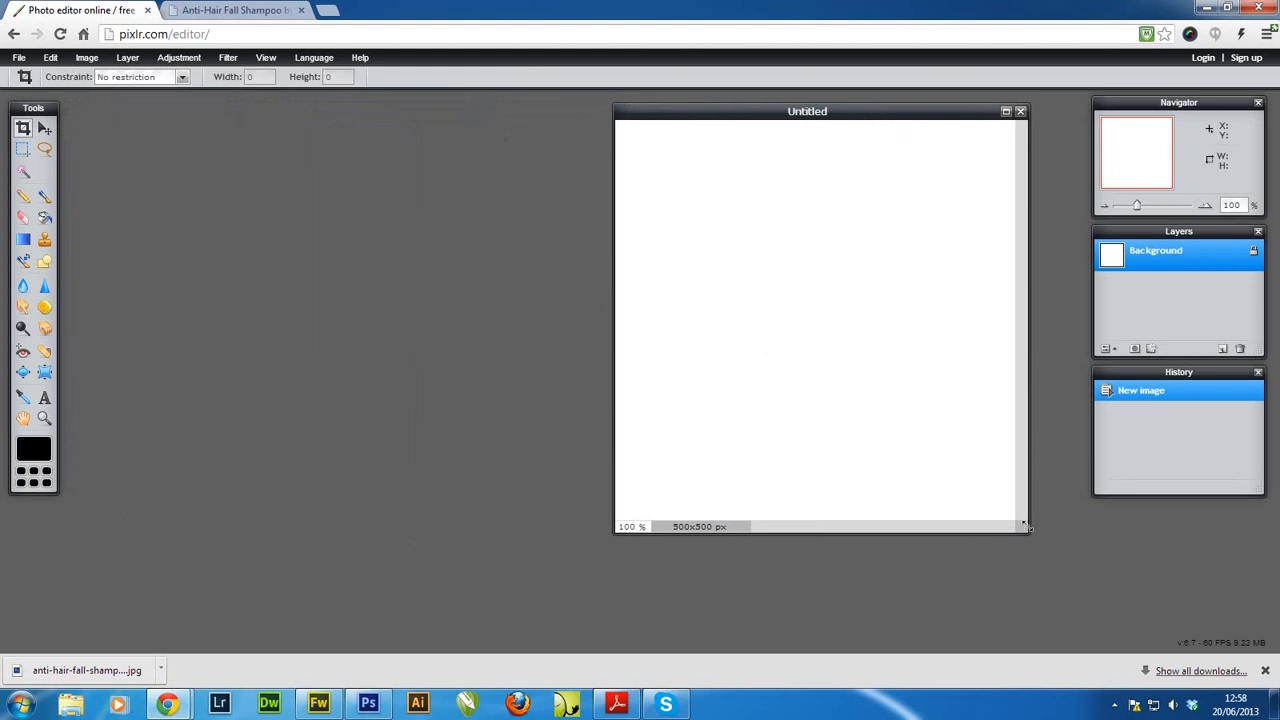
pyautogui.moveTo(1022, 528); pyautogui.dragTo(1105, 615)
pyautogui.moveTo(951, 114); pyautogui.dragTo(901, 110)
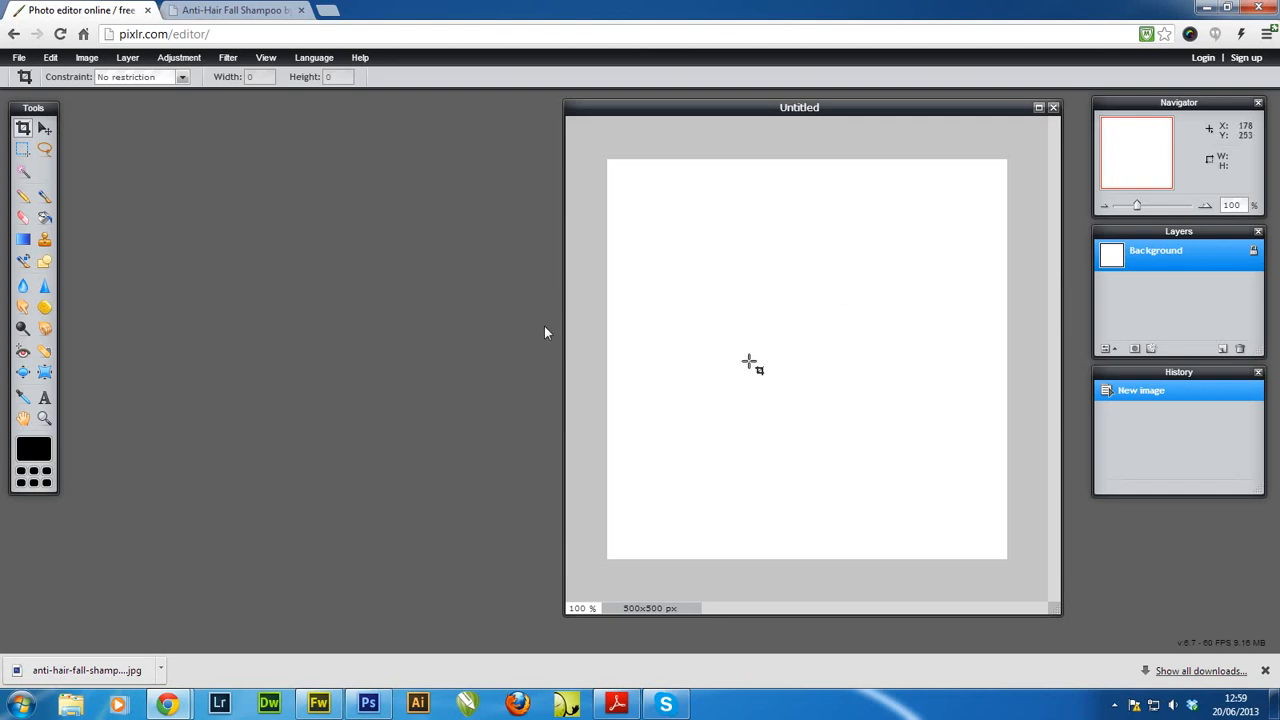
# Open anti-hair-fall-shampoo from the desktop's Natural Products > Himalaya folder and enlarge its window around the picture.
pyautogui.click(19, 58)
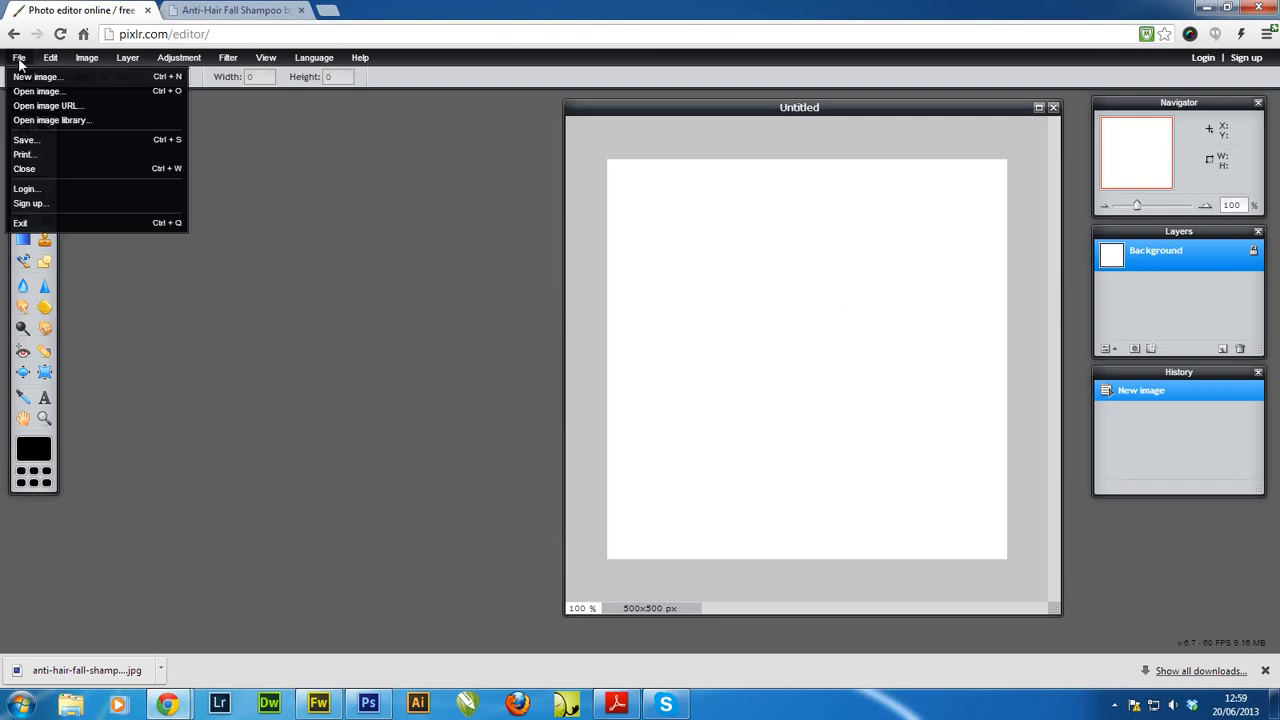
pyautogui.click(28, 93)
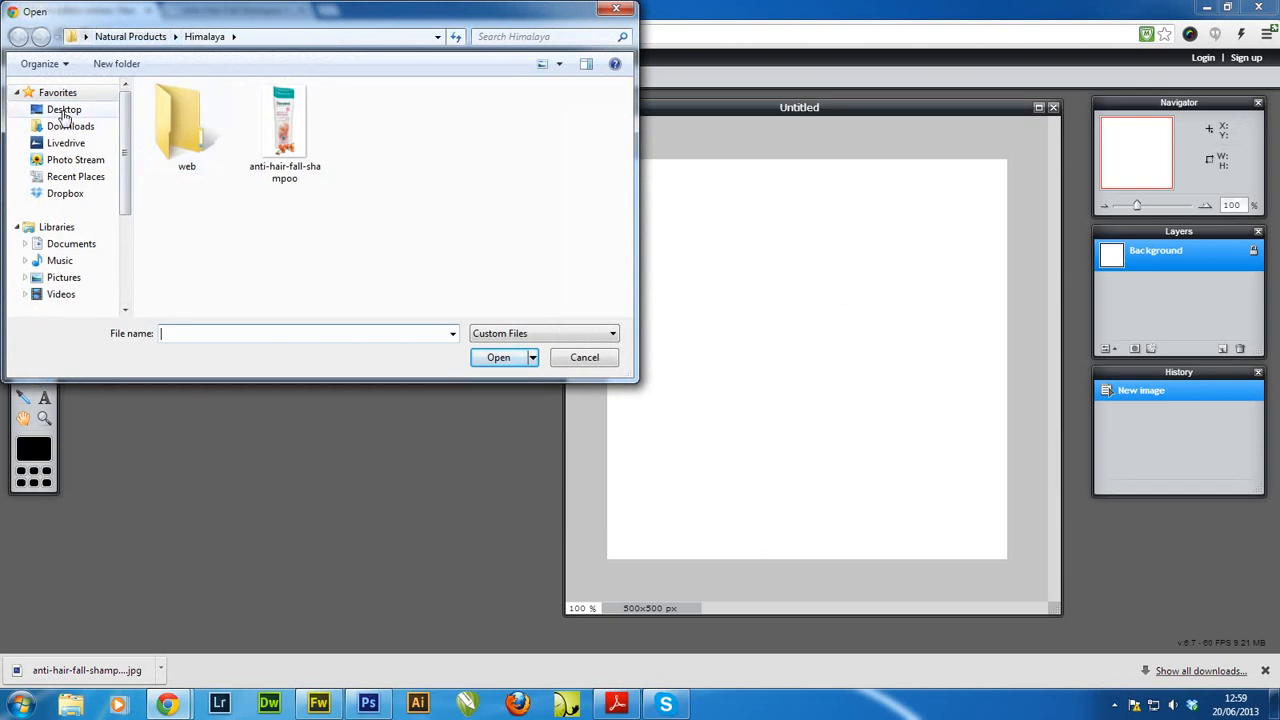
pyautogui.click(63, 112)
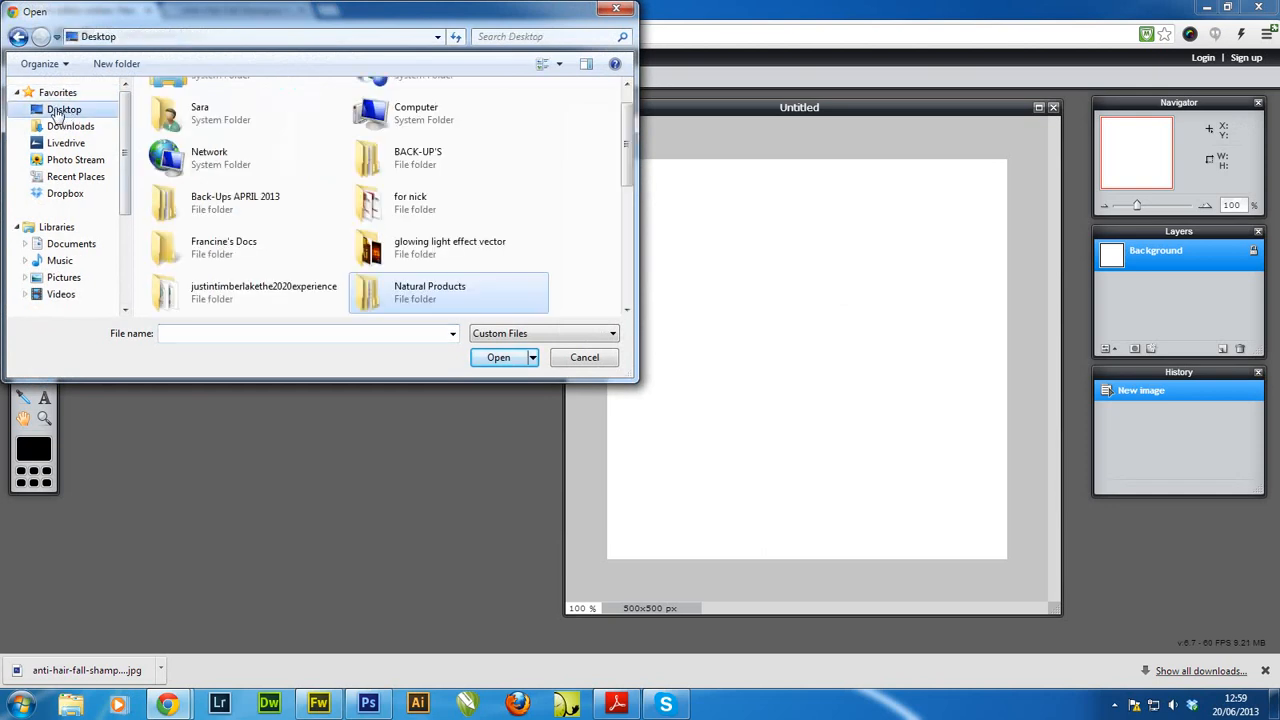
pyautogui.doubleClick(433, 289)
pyautogui.doubleClick(186, 114)
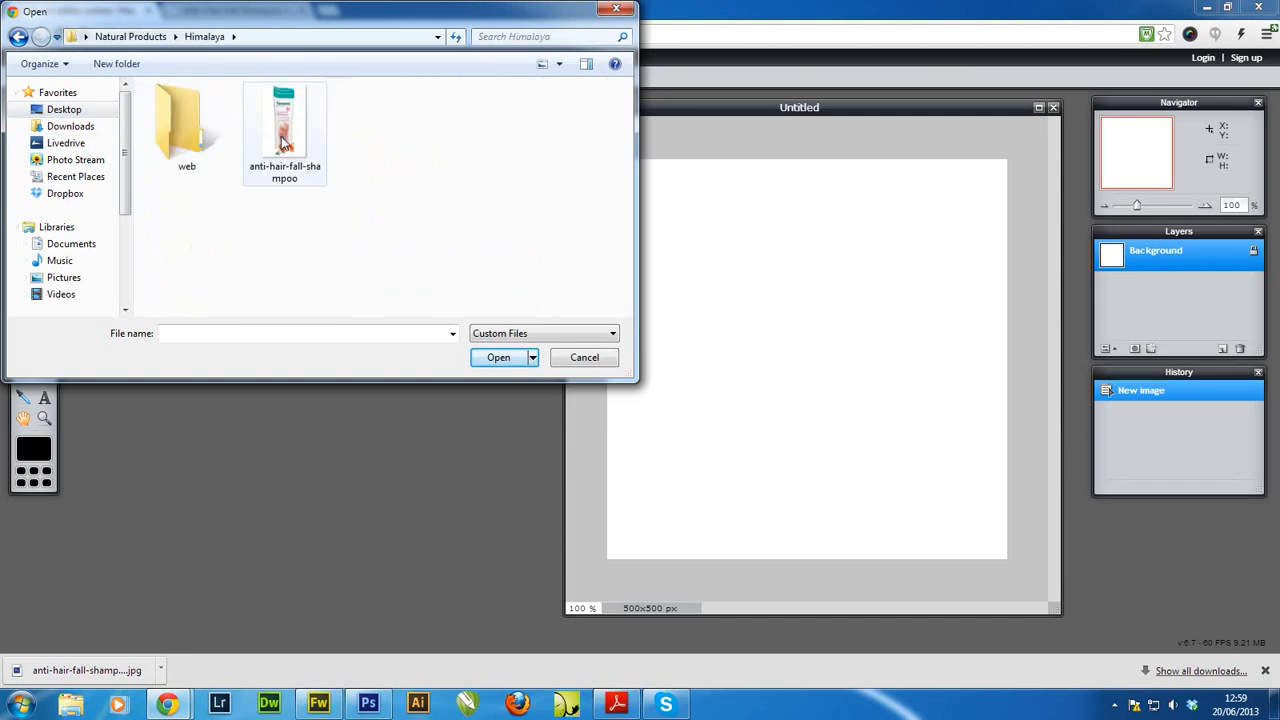
pyautogui.click(283, 141)
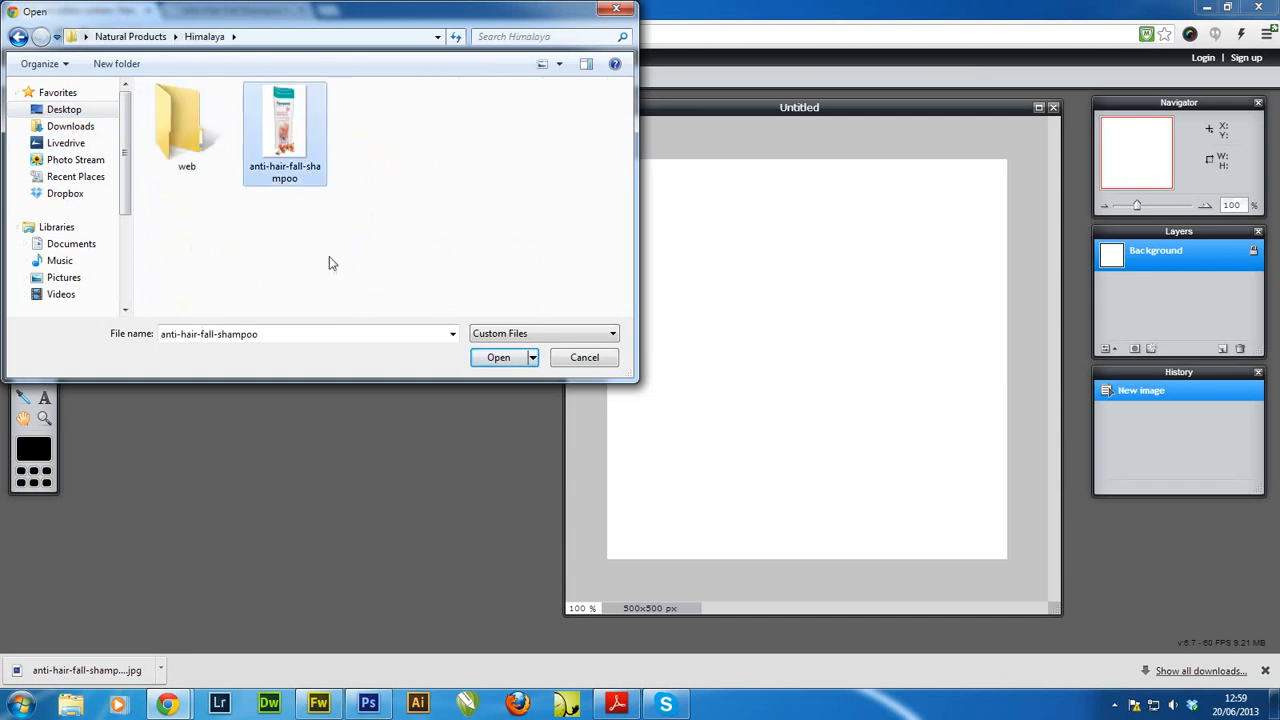
pyautogui.click(496, 357)
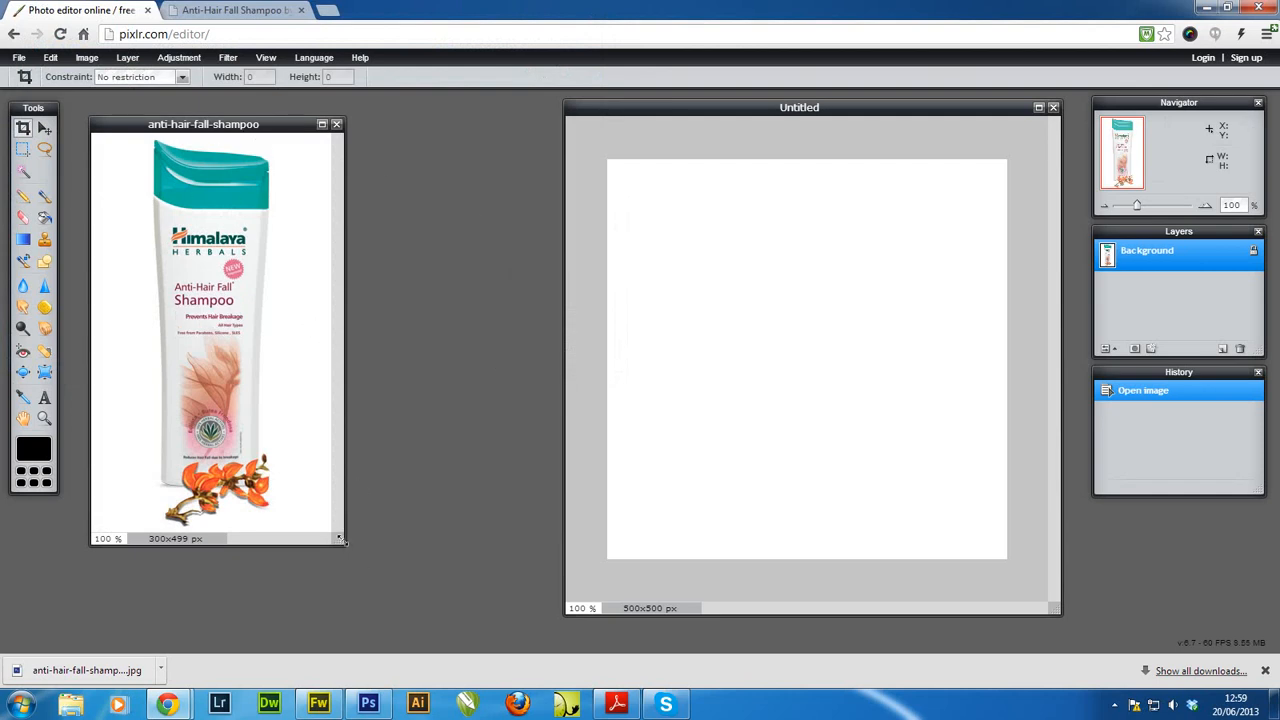
pyautogui.moveTo(343, 541); pyautogui.dragTo(440, 612)
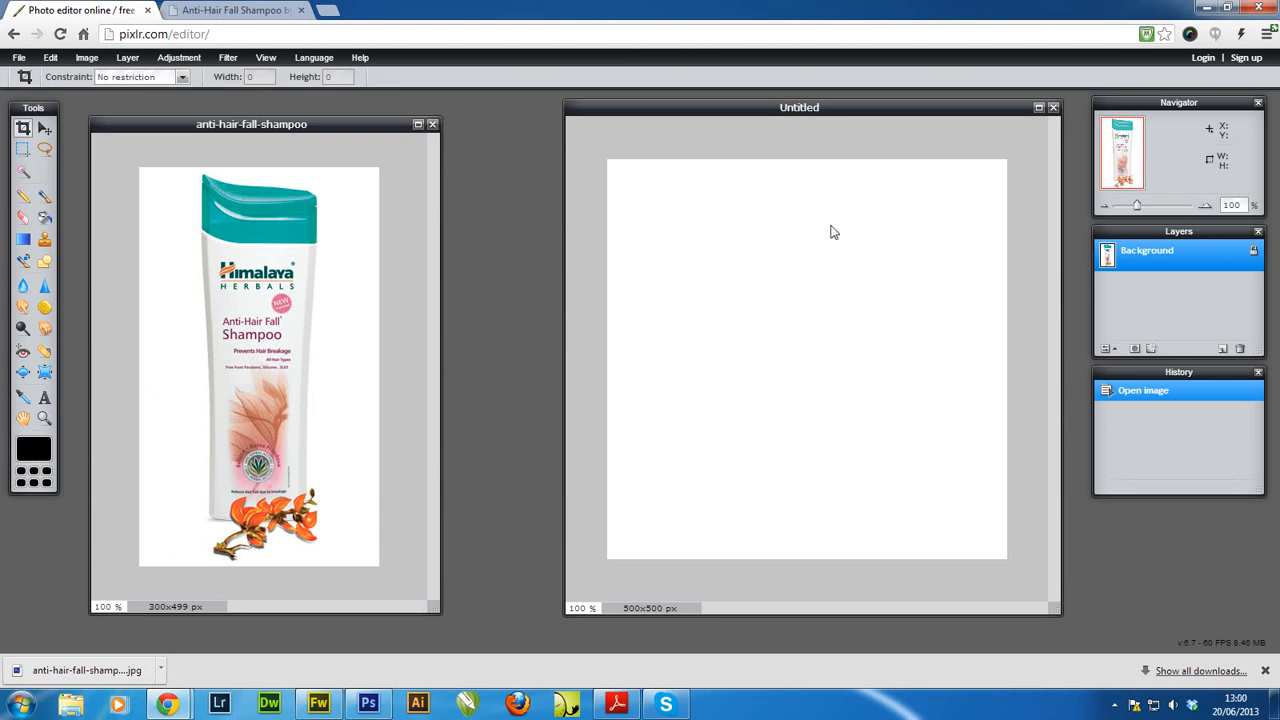
# Copy the entire shampoo picture and paste it into the blank 500x500 image as a new layer.
pyautogui.click(50, 57)
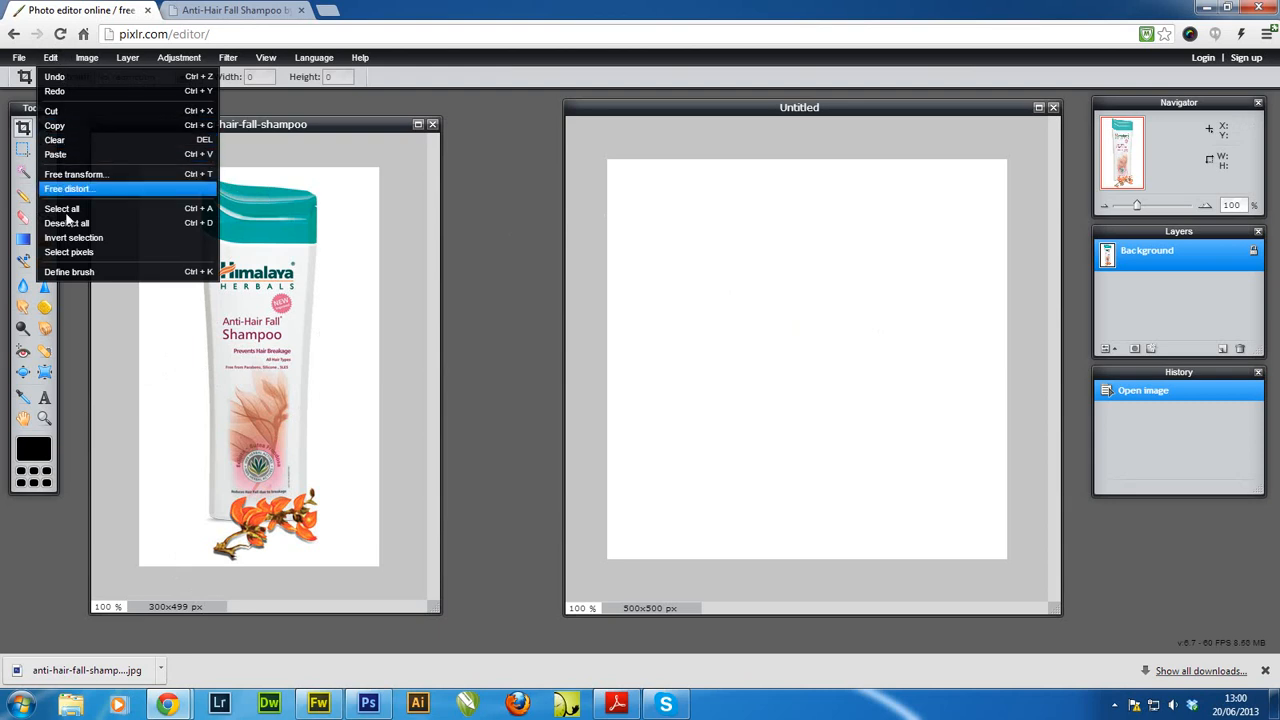
pyautogui.click(62, 209)
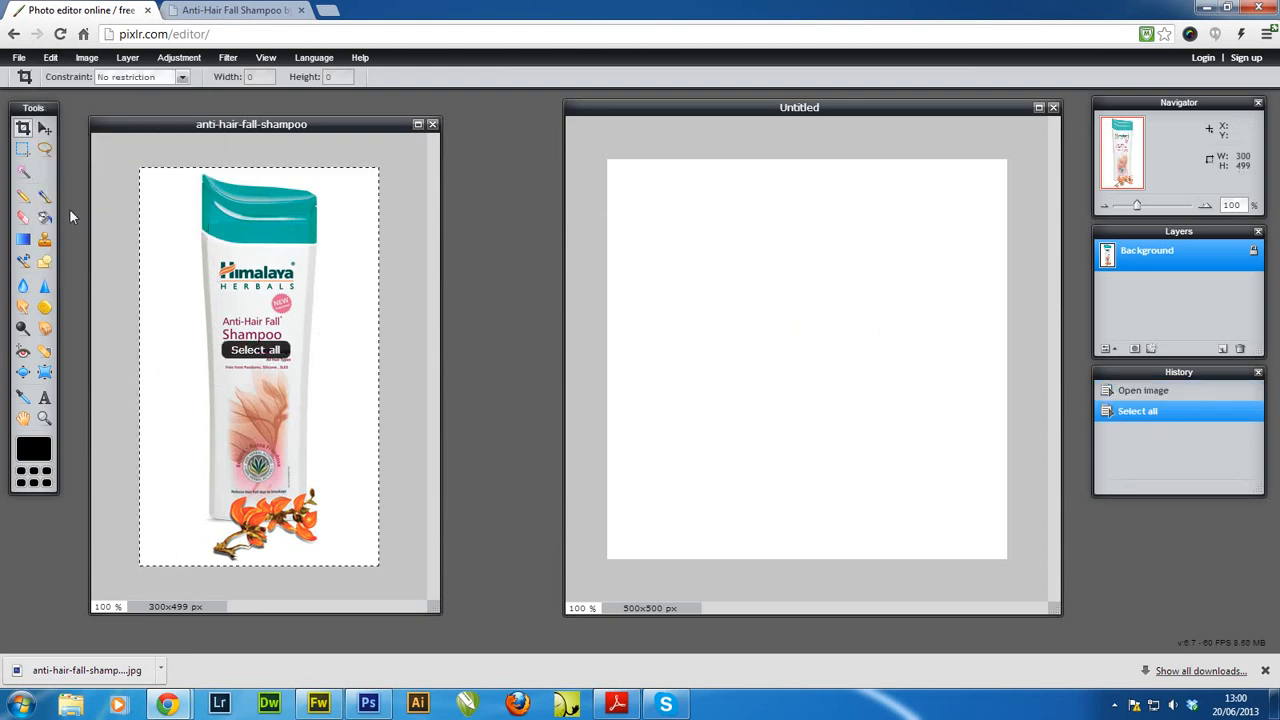
pyautogui.click(50, 57)
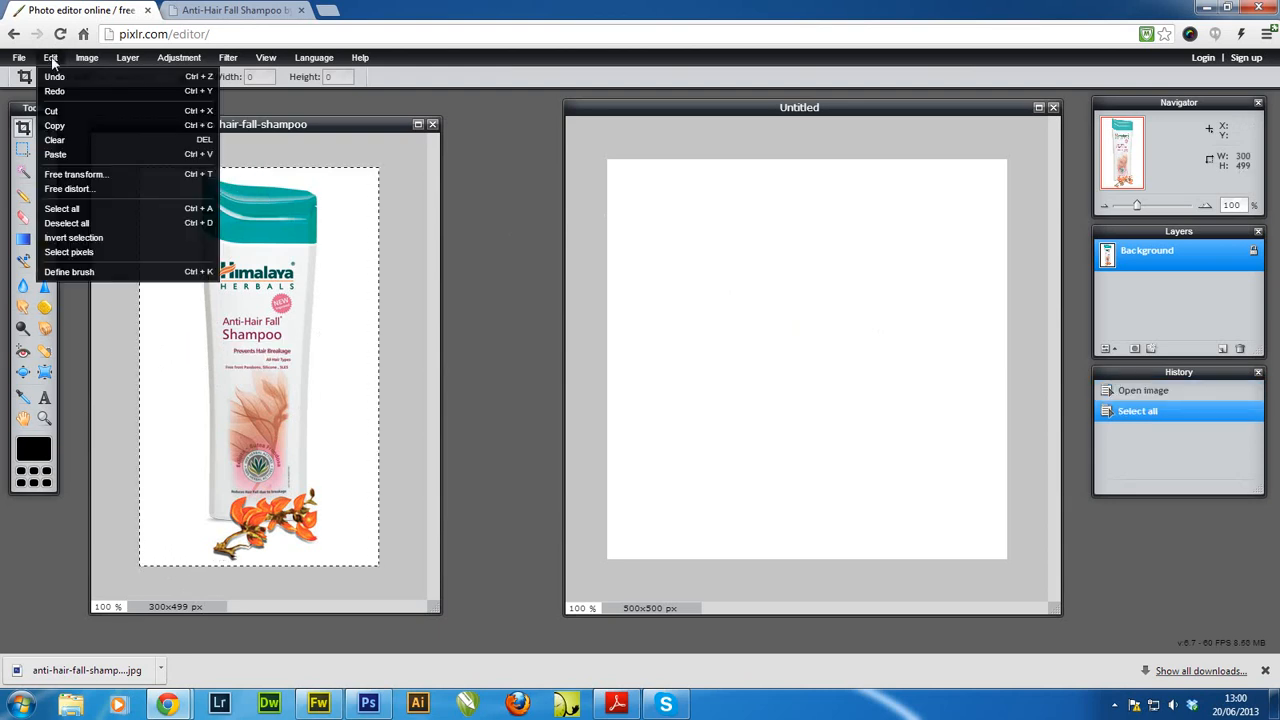
pyautogui.click(59, 125)
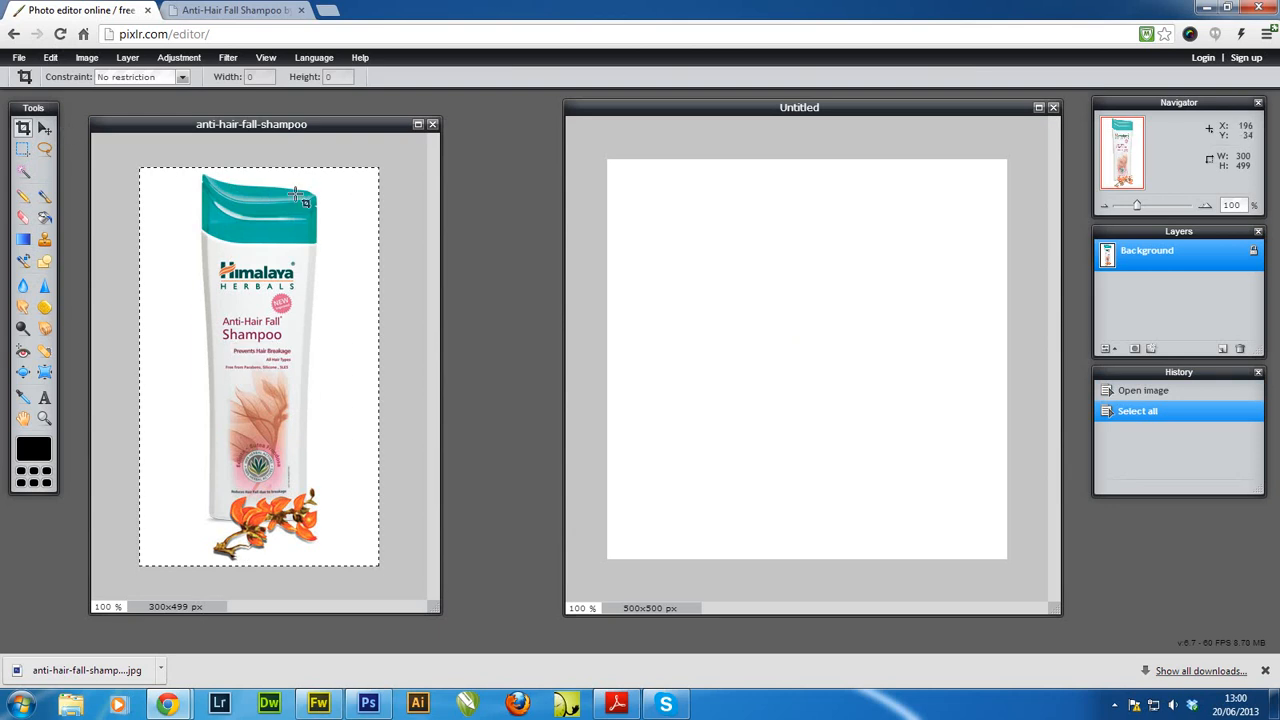
pyautogui.click(843, 110)
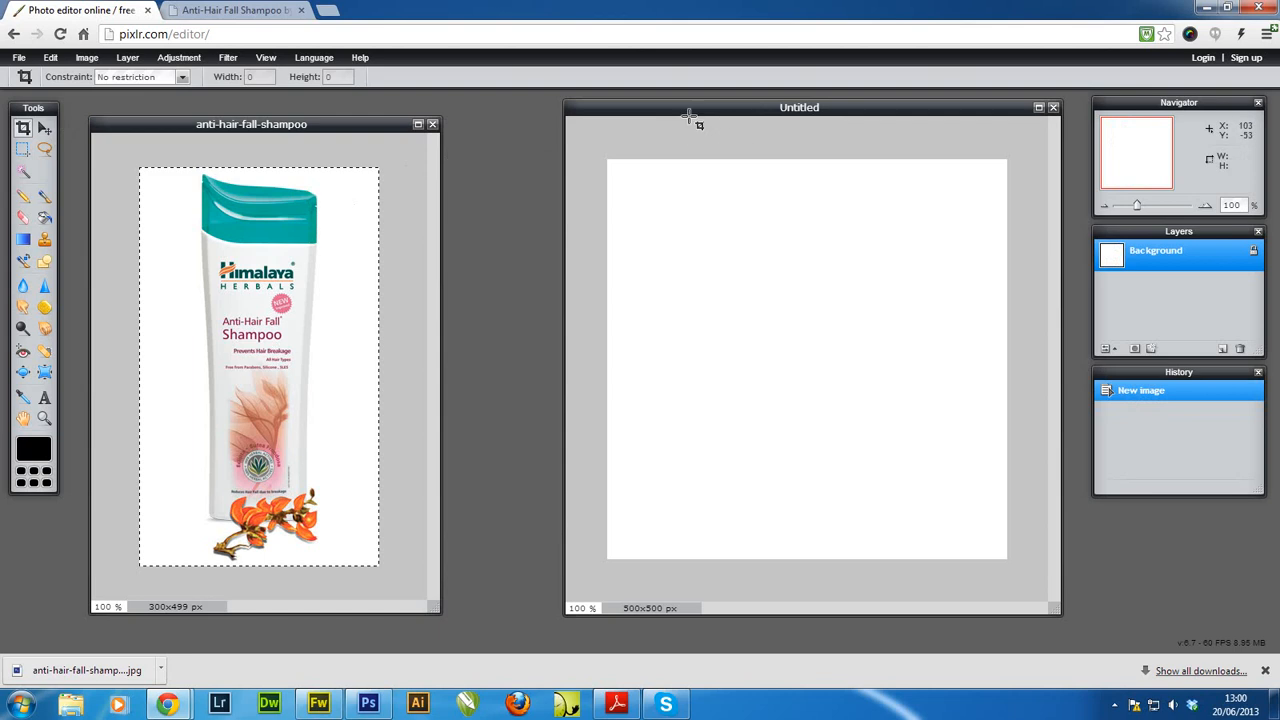
pyautogui.moveTo(680, 114); pyautogui.dragTo(638, 114)
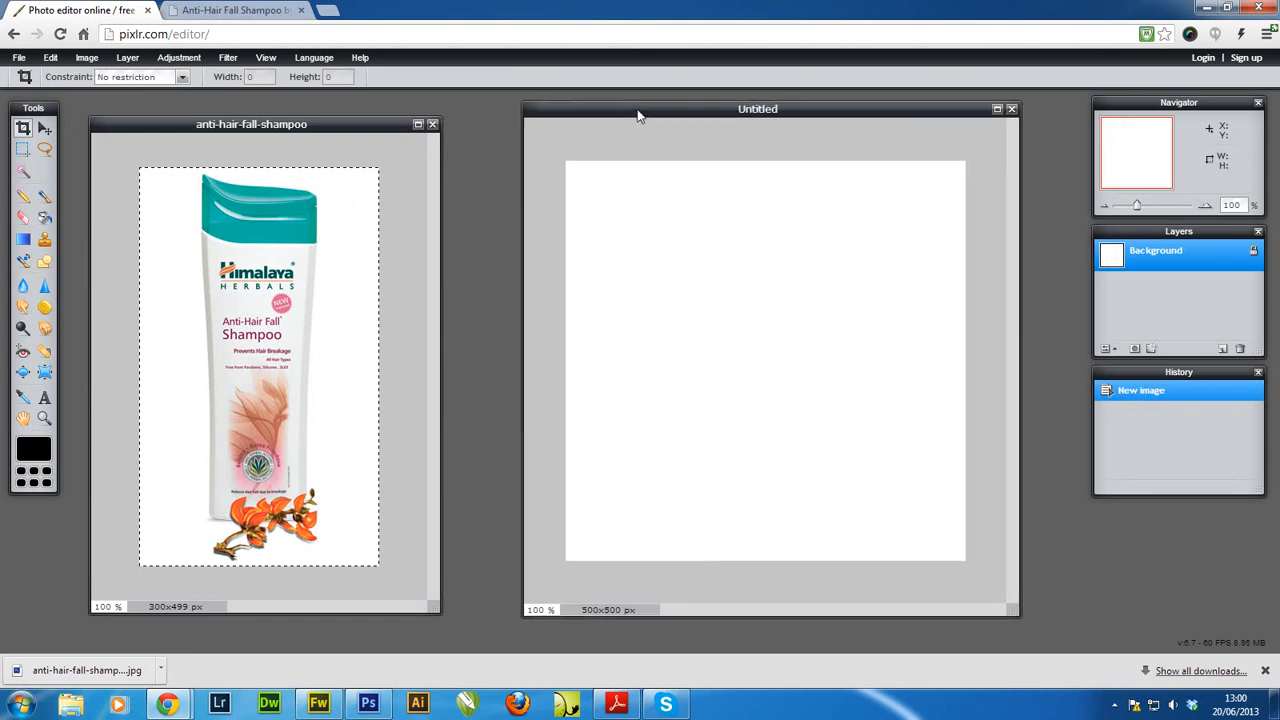
pyautogui.click(50, 57)
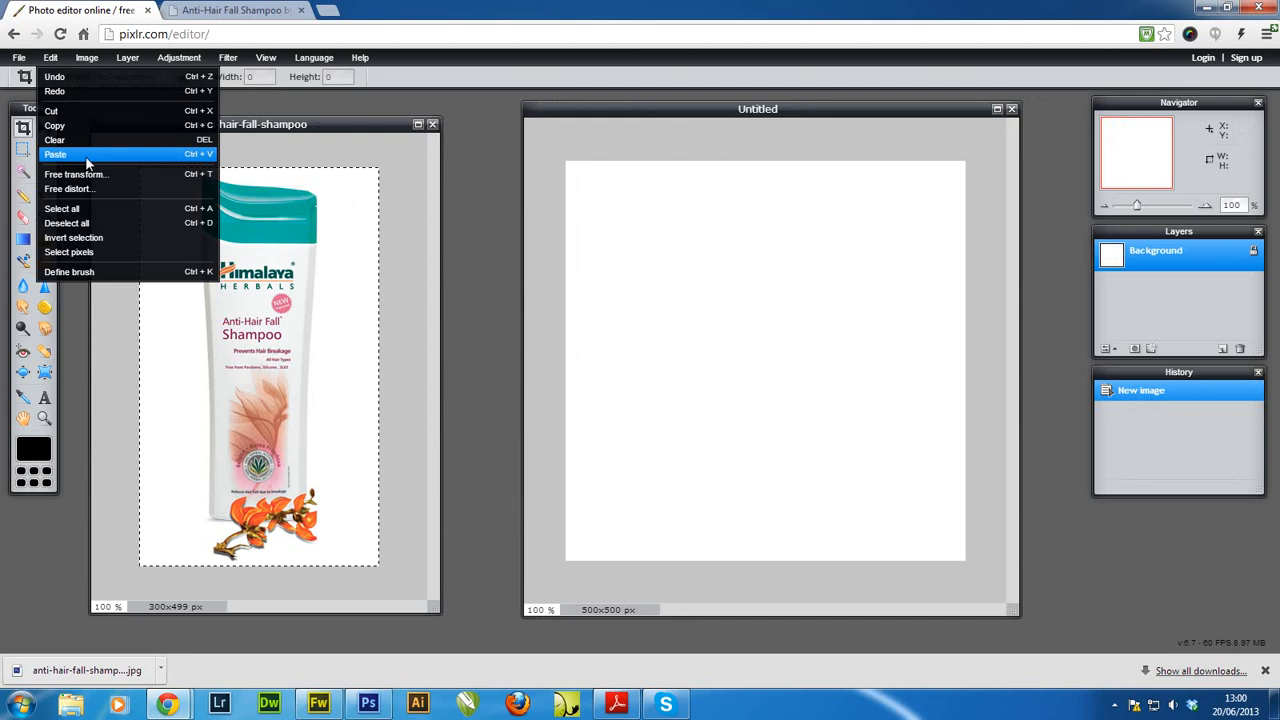
pyautogui.click(88, 161)
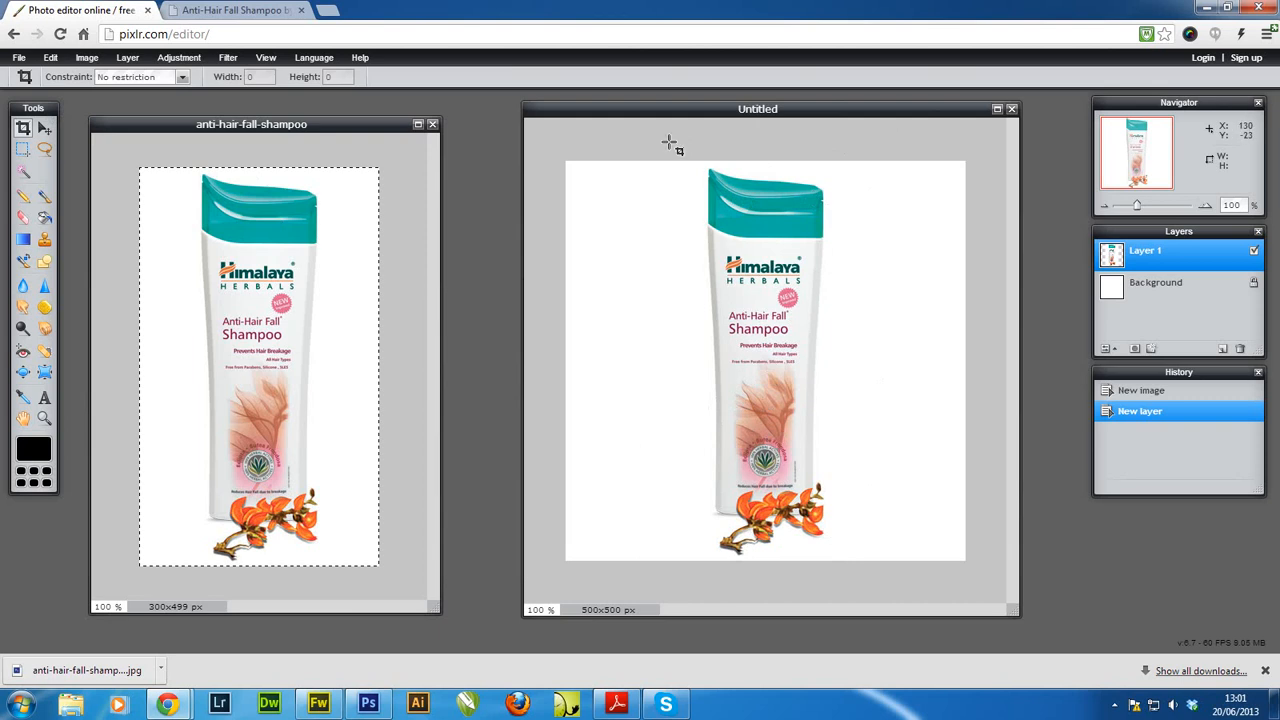
# Use Free transform to shrink the pasted shampoo layer slightly in proportion, leaving a margin above and below, and apply the change.
pyautogui.click(52, 58)
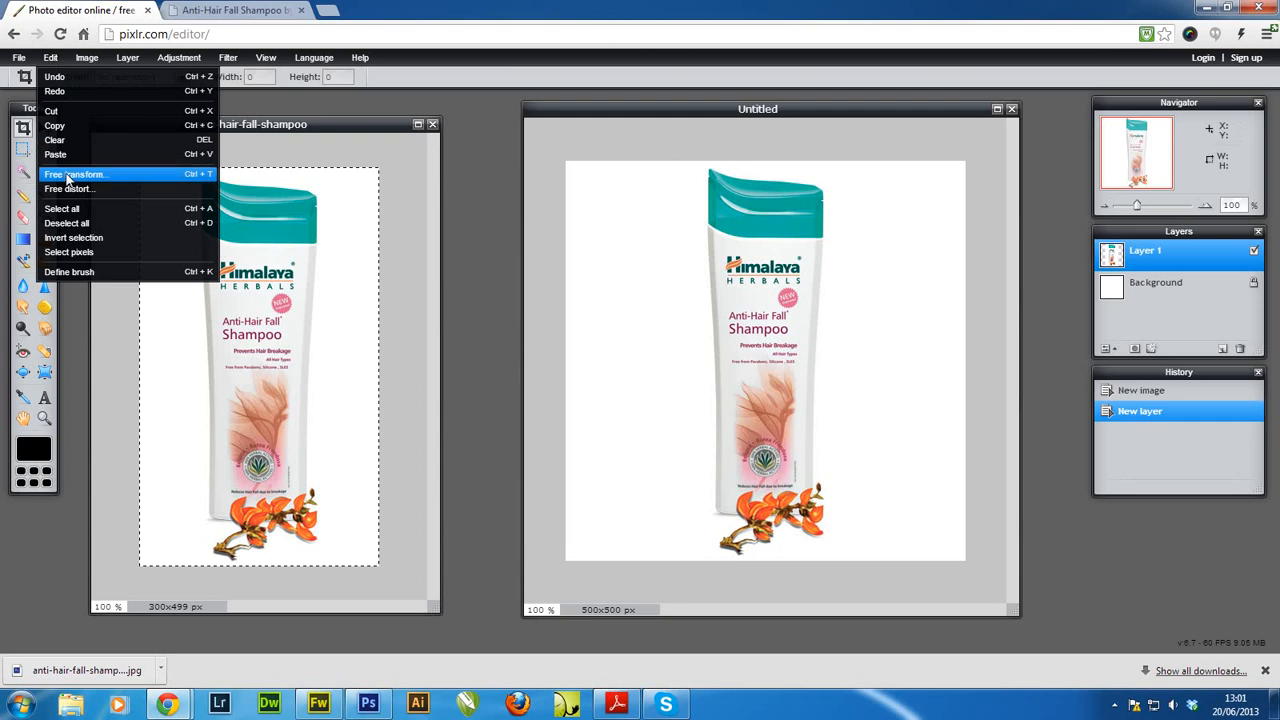
pyautogui.click(68, 176)
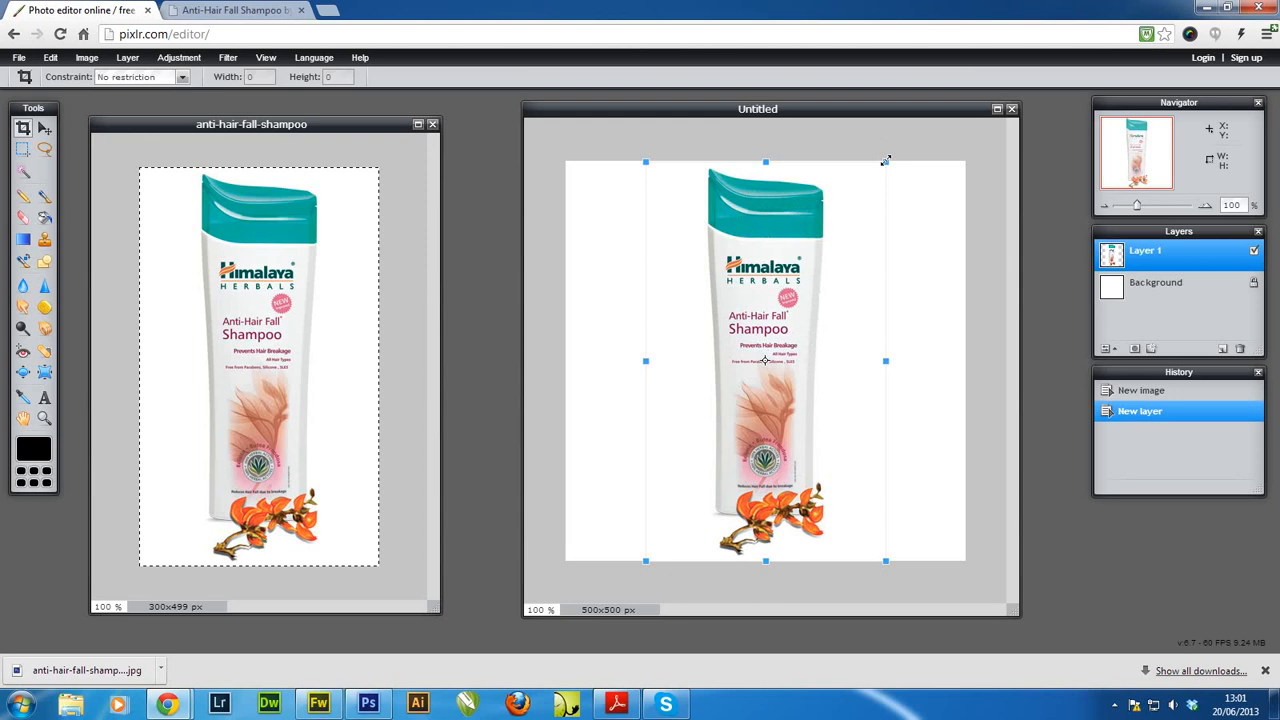
pyautogui.moveTo(885, 160); pyautogui.dragTo(904, 179)
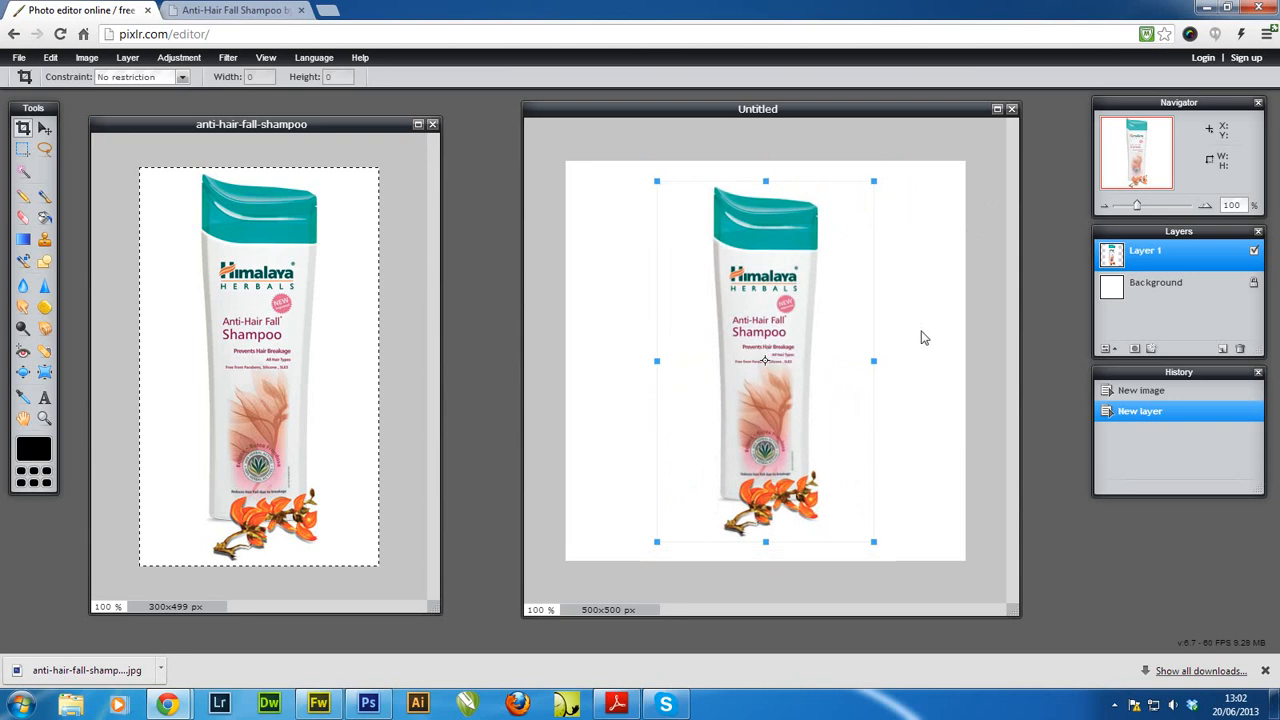
pyautogui.click(922, 338)
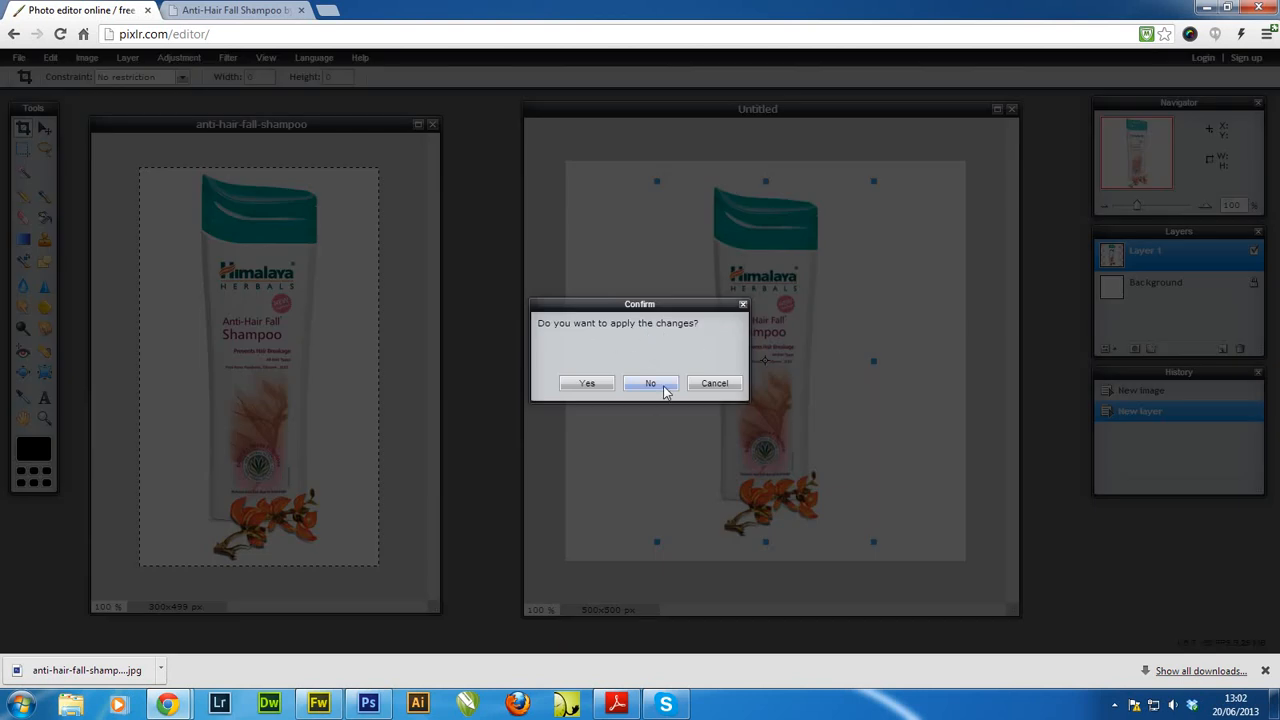
pyautogui.click(589, 386)
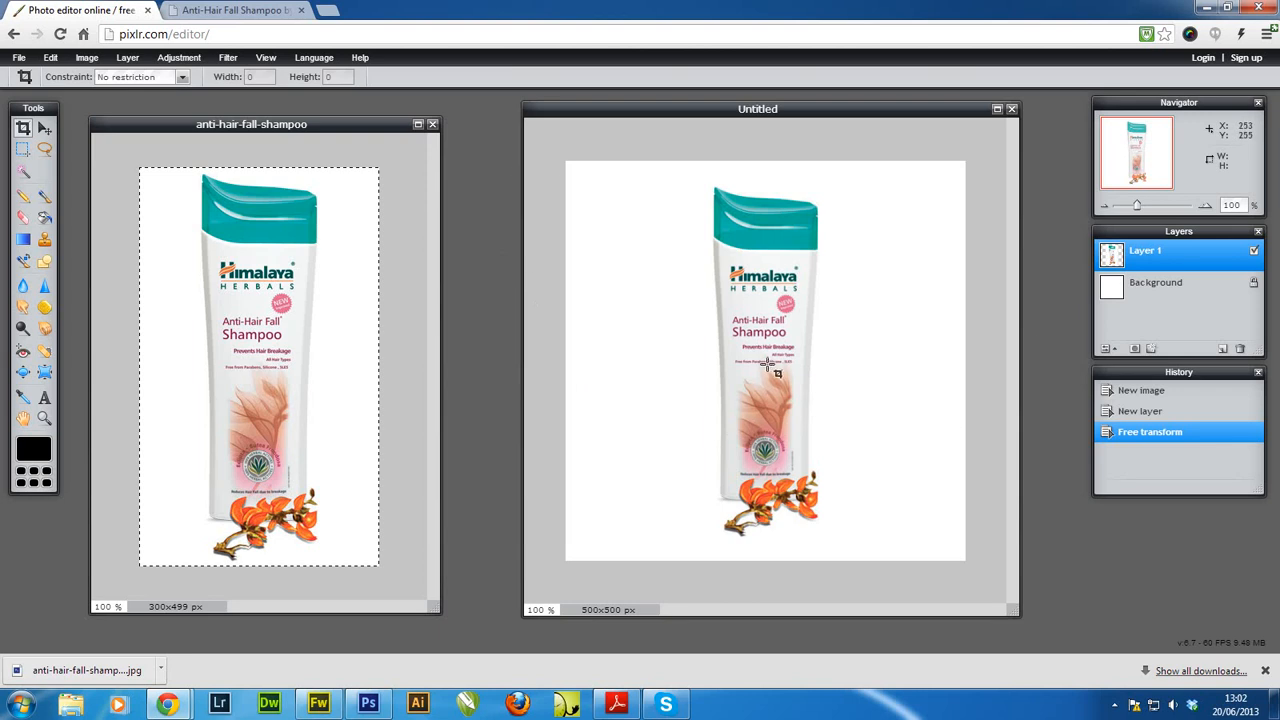
# Start saving the composed image to the computer, naming it Anti-Hair Fall Shampoo with the heading copied from the Himalaya product page.
pyautogui.click(19, 58)
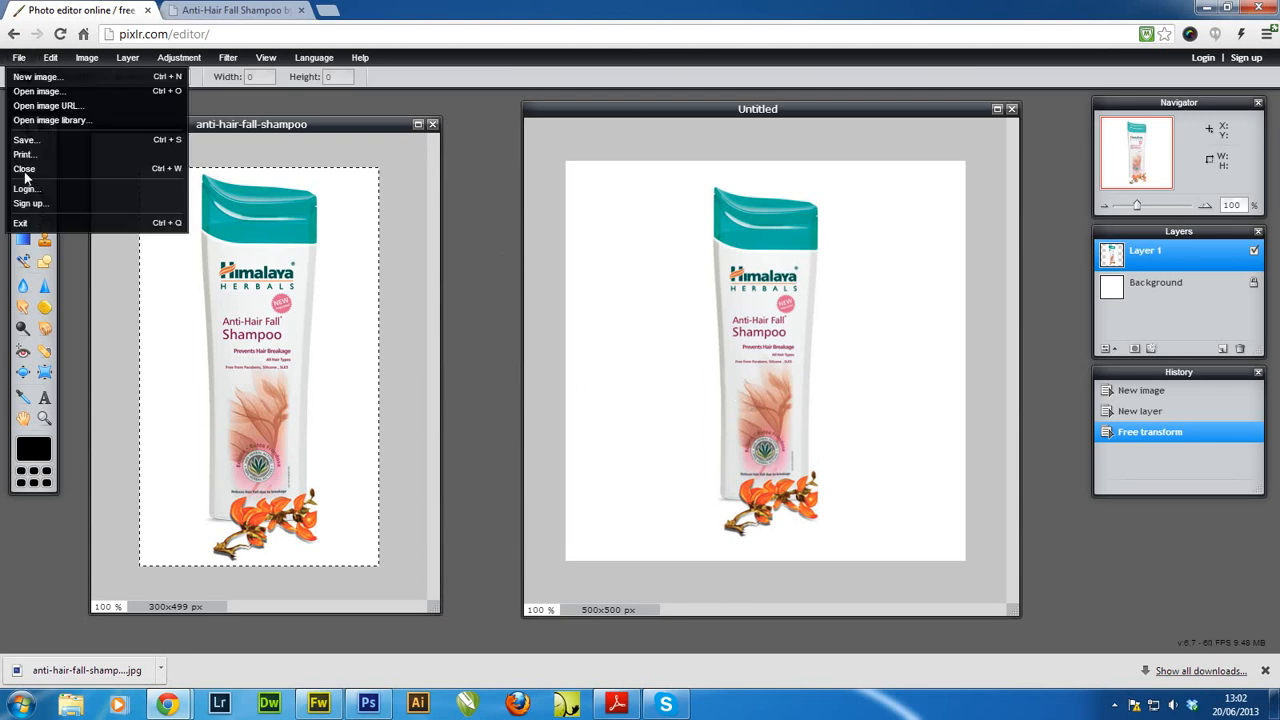
pyautogui.click(24, 140)
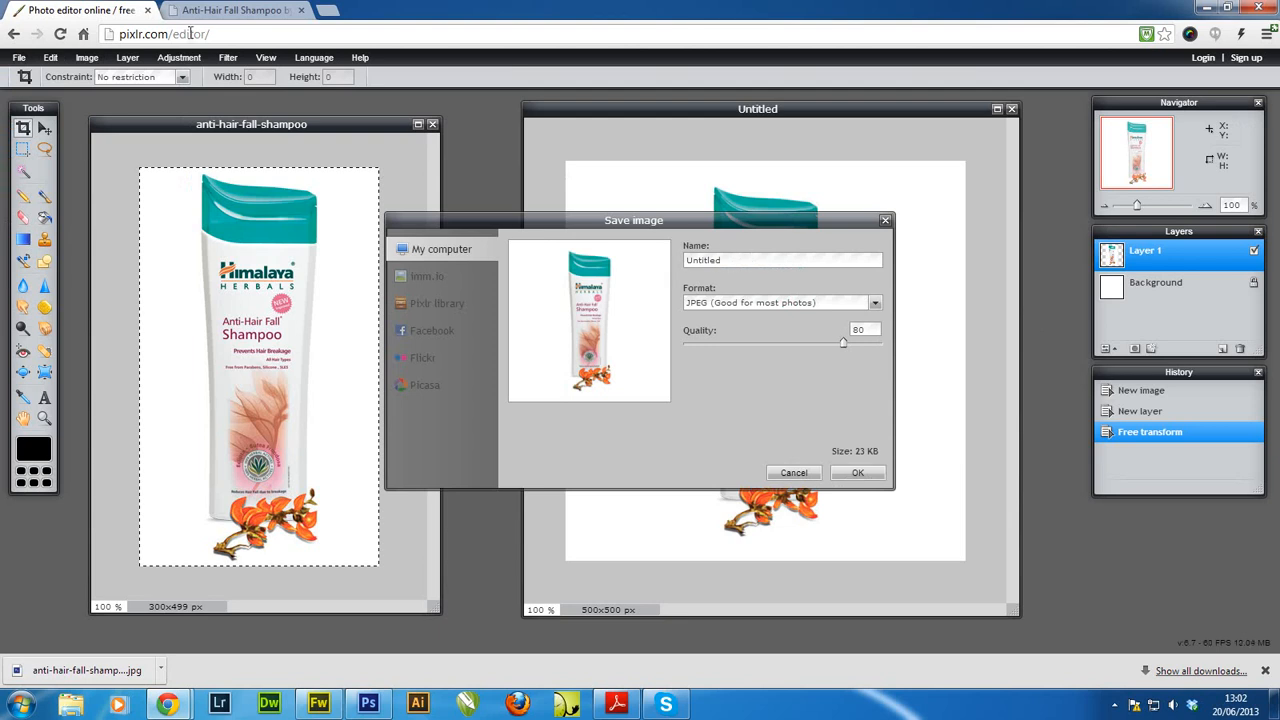
pyautogui.click(232, 10)
pyautogui.moveTo(760, 220); pyautogui.dragTo(932, 221)
pyautogui.hotkey('ctrl', 'c')
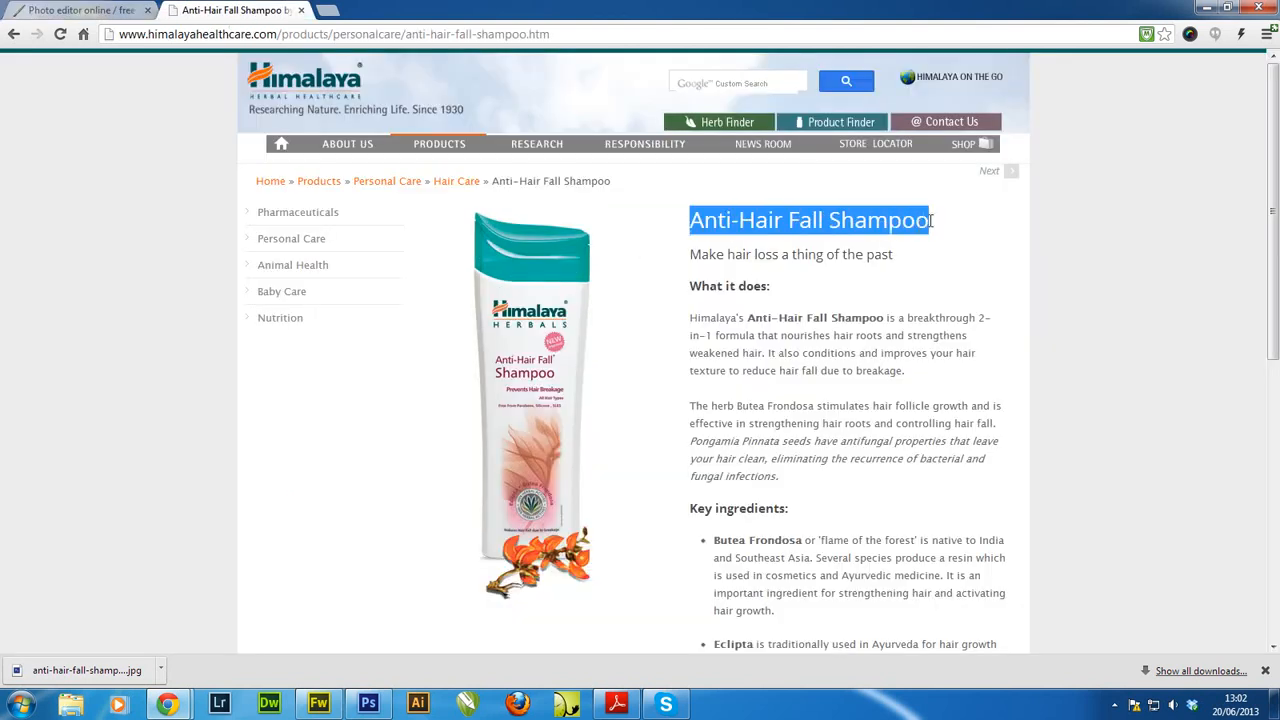
pyautogui.click(125, 12)
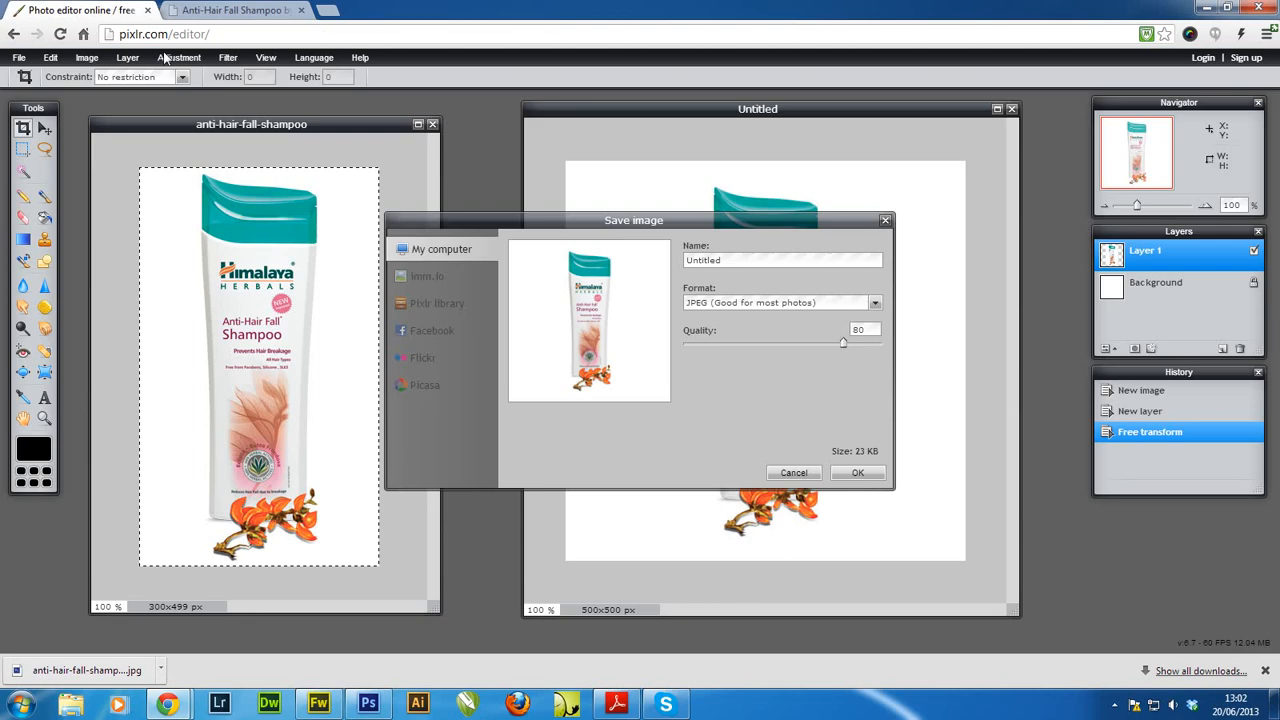
pyautogui.moveTo(668, 259); pyautogui.dragTo(755, 262)
pyautogui.hotkey('ctrl', 'v')
# Save the image as a JPEG at quality 80 in the web folder inside Natural Products > Himalaya.
pyautogui.click(875, 303)
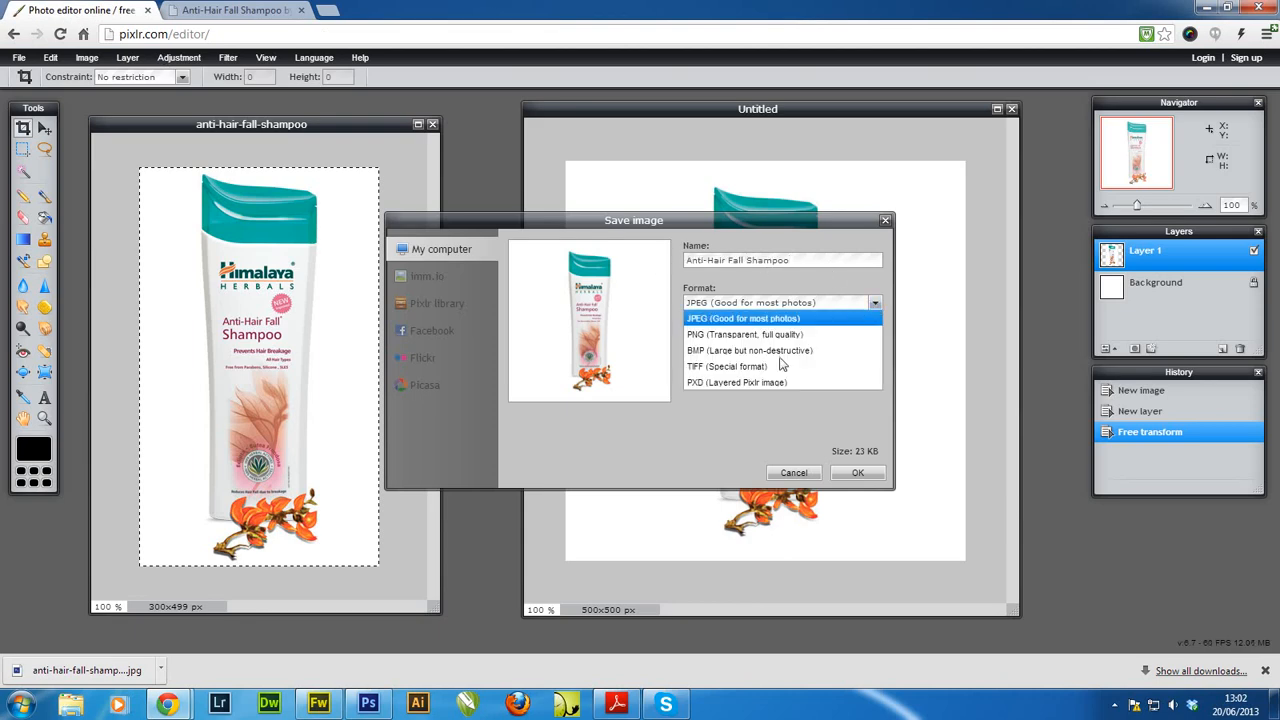
pyautogui.click(850, 318)
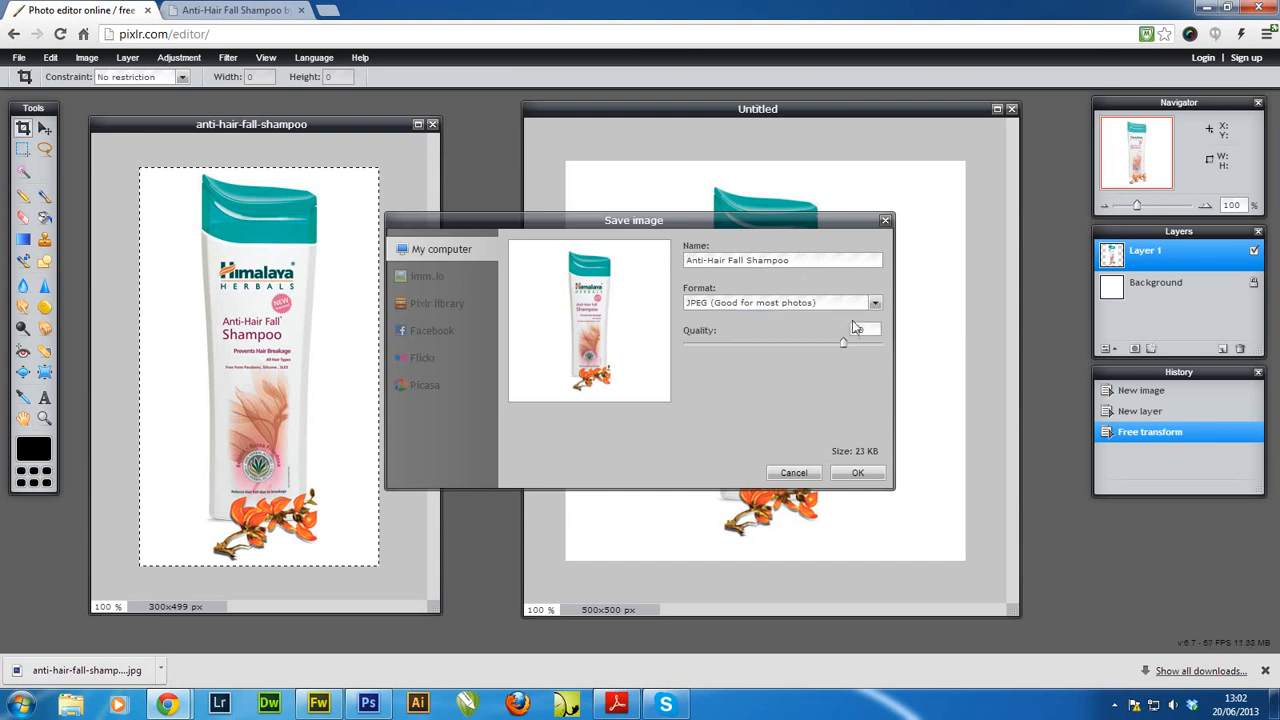
pyautogui.moveTo(842, 344); pyautogui.dragTo(772, 359)
pyautogui.click(858, 476)
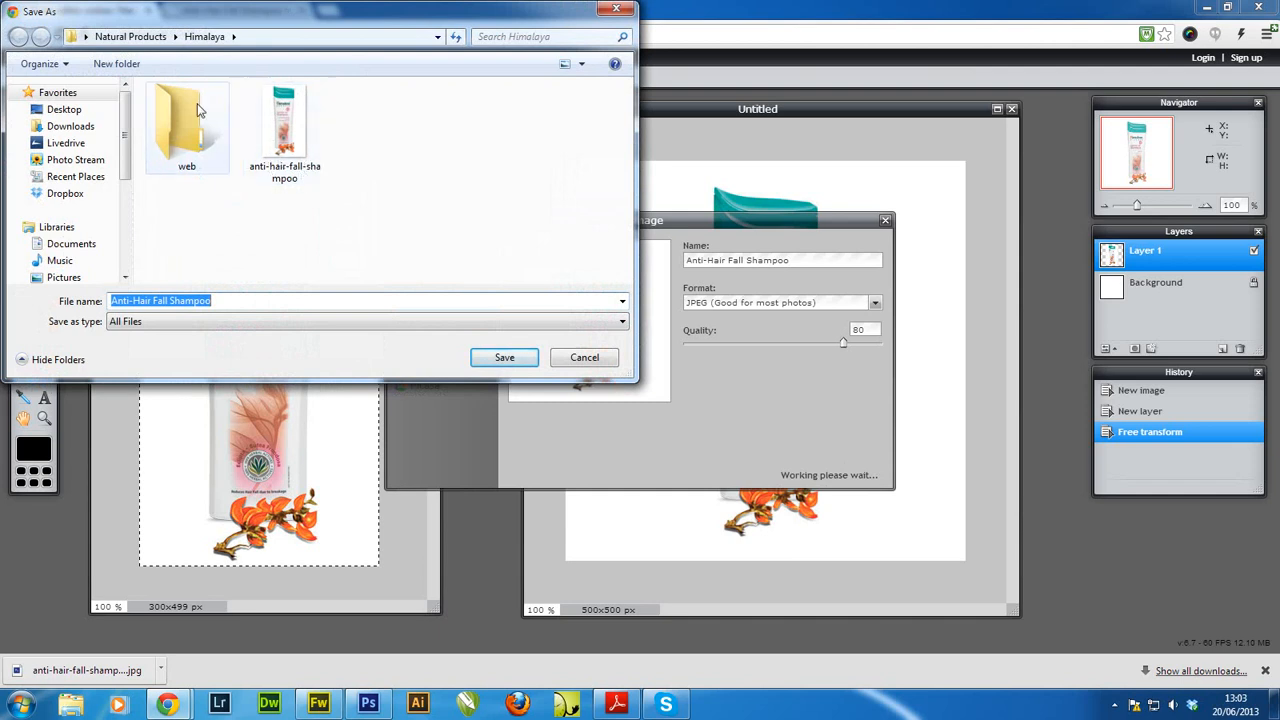
pyautogui.doubleClick(190, 135)
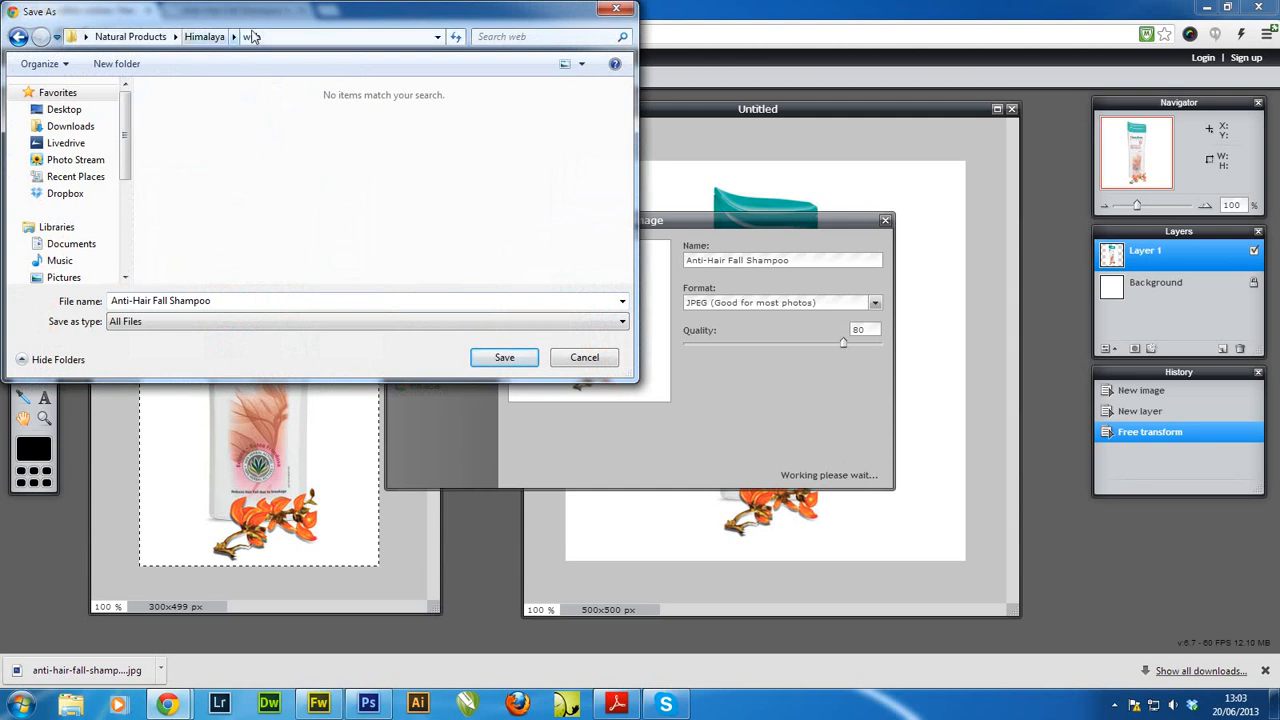
pyautogui.click(514, 359)
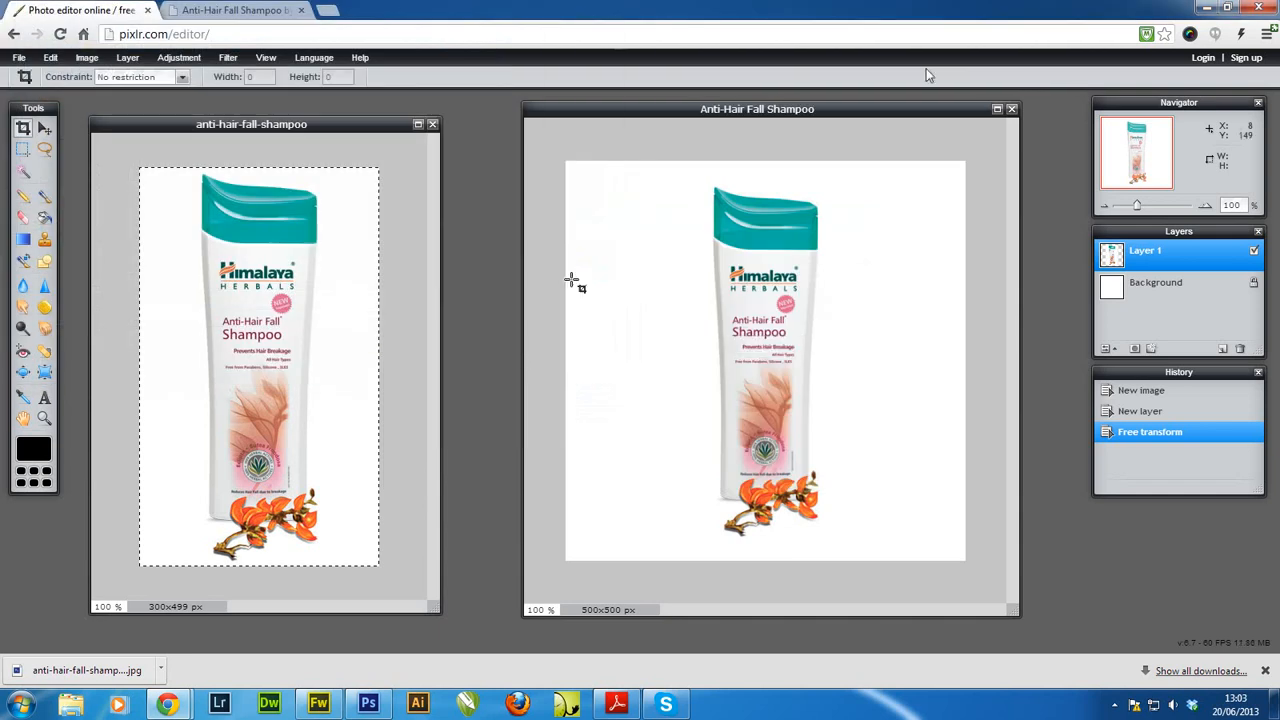
# Minimize the browser and check the saved Anti-Hair Fall Shampoo picture in the desktop folder Natural Products > Himalaya > web.
pyautogui.click(1206, 9)
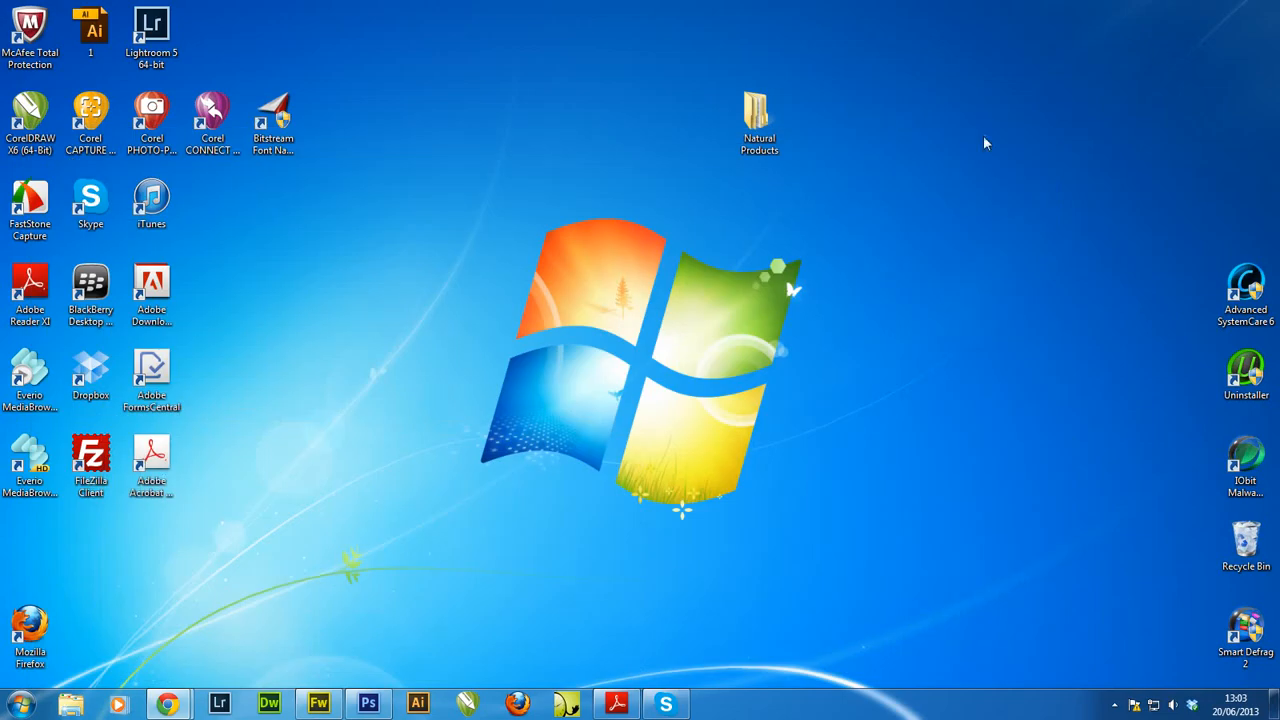
pyautogui.doubleClick(773, 120)
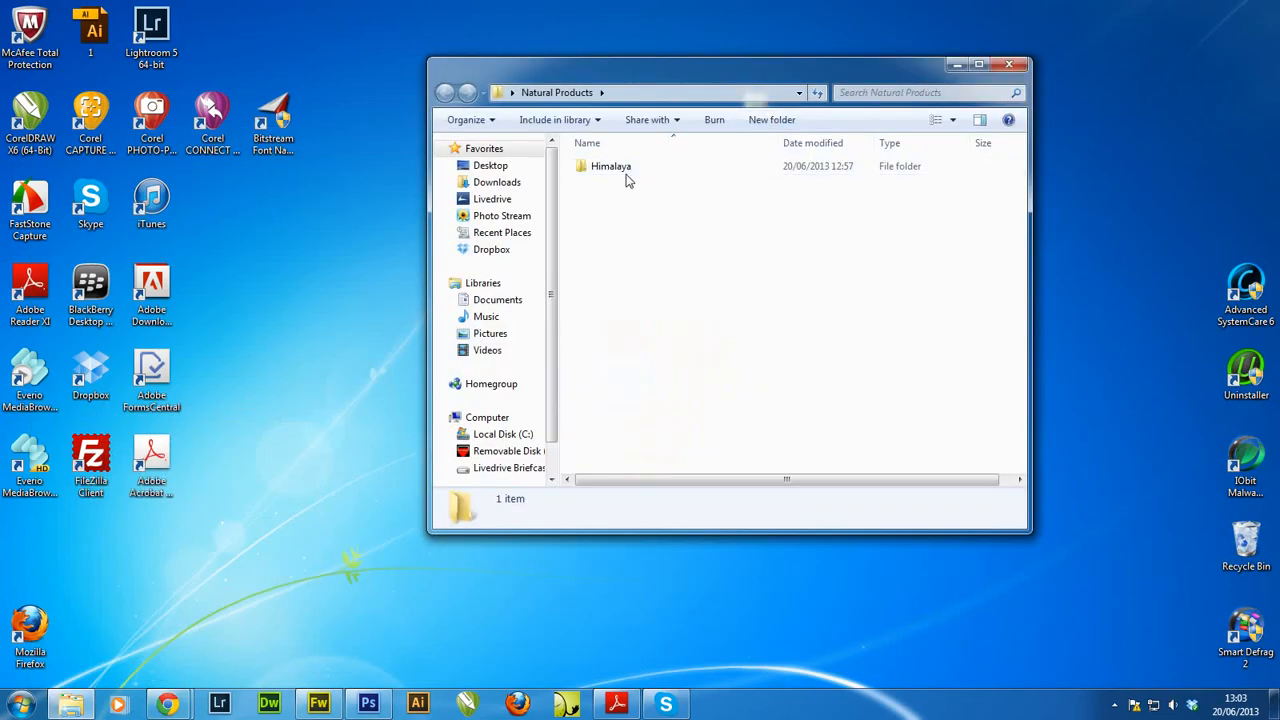
pyautogui.click(618, 169)
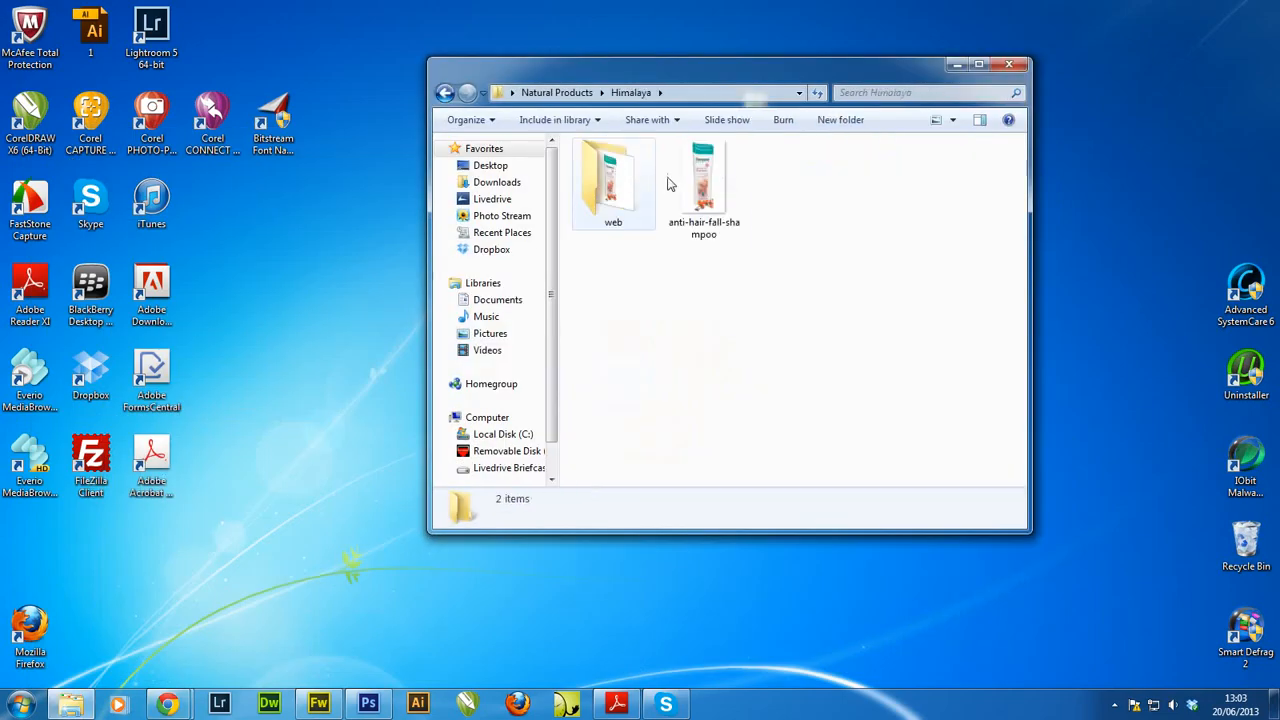
pyautogui.doubleClick(613, 185)
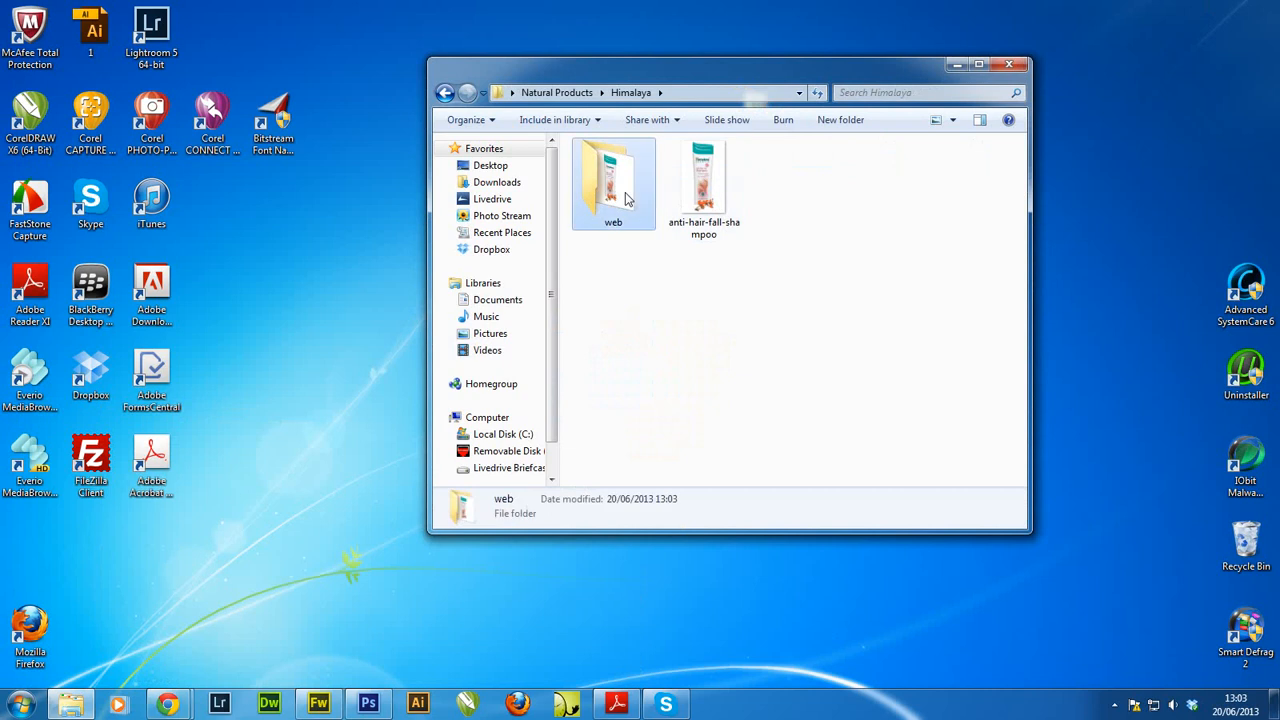
pyautogui.click(618, 196)
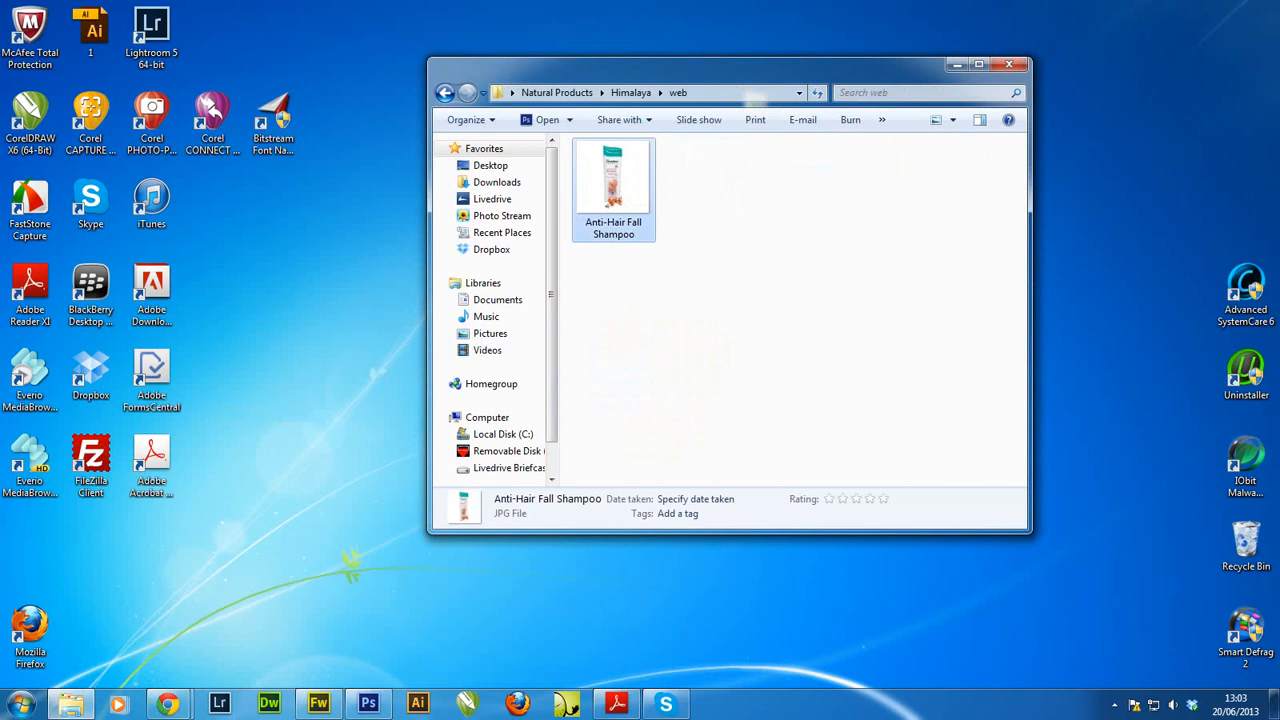
pyautogui.hotkey('alt', 'Tab')
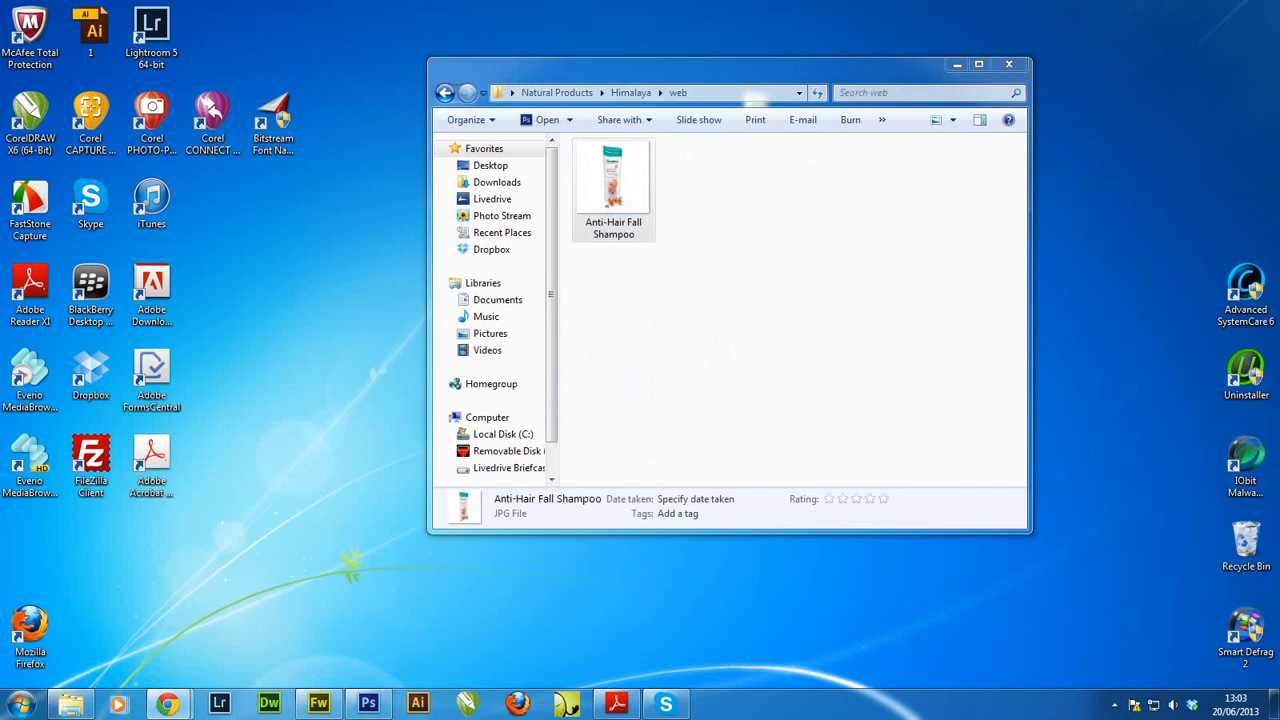